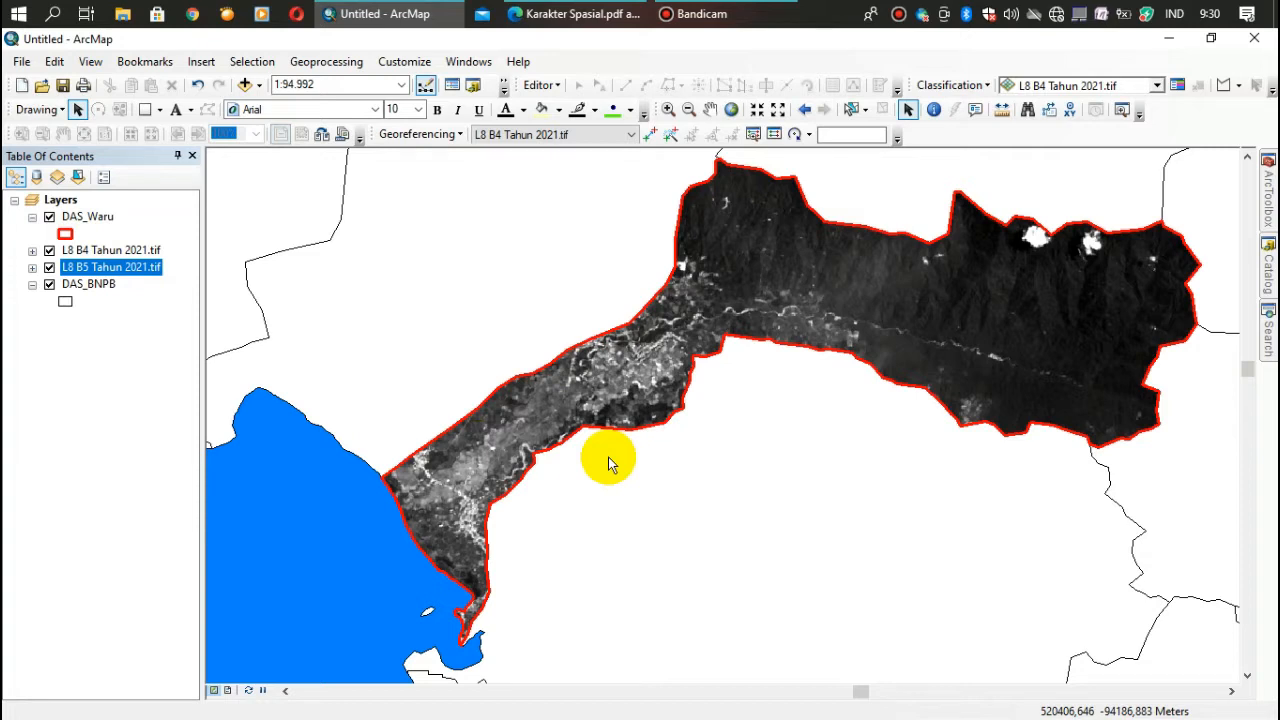
# - Review the Band 4 and Band 5 layers, read the NDVI formula in Karakter Spasial.pdf, and return to ArcMap
pyautogui.click(92, 251)
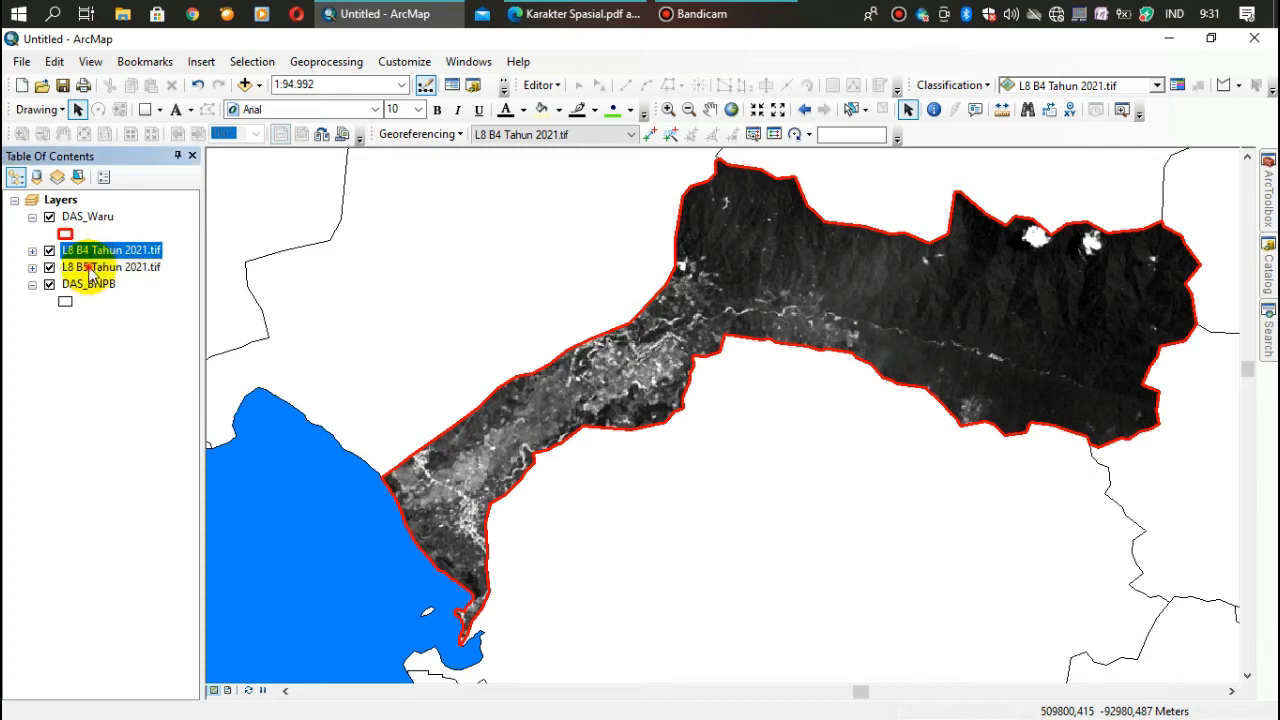
pyautogui.click(91, 268)
pyautogui.click(116, 236)
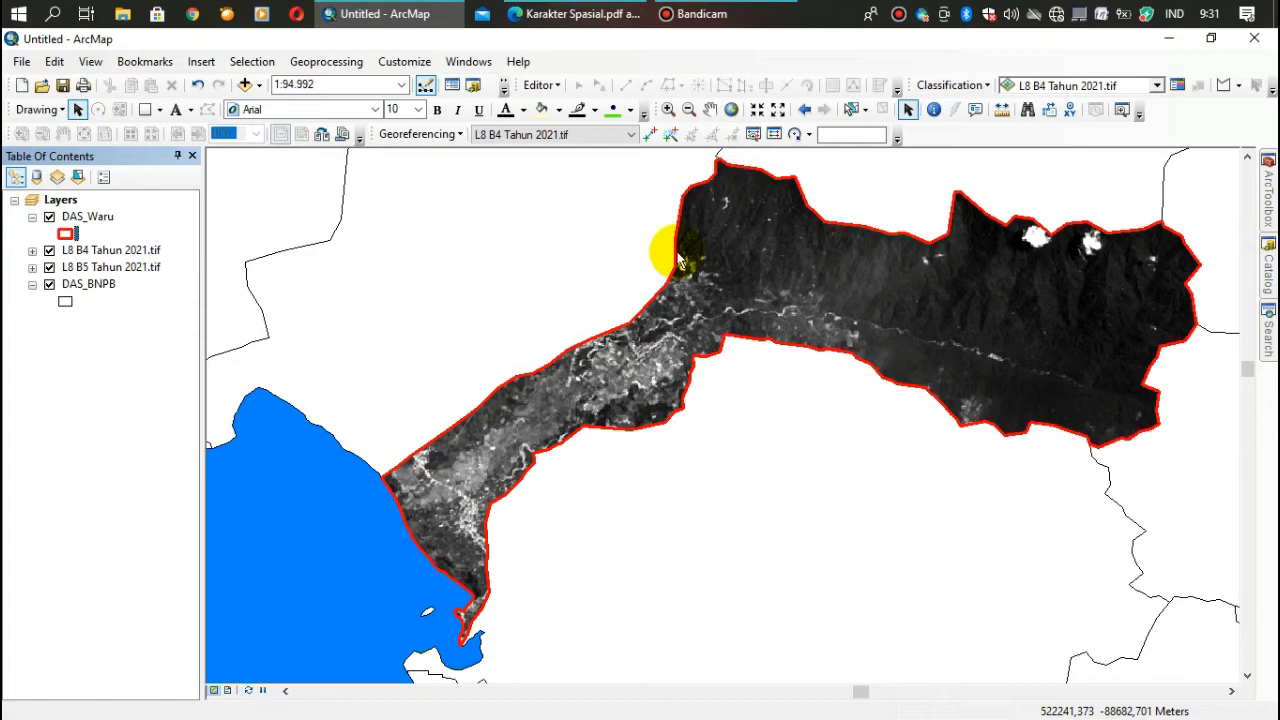
pyautogui.click(583, 22)
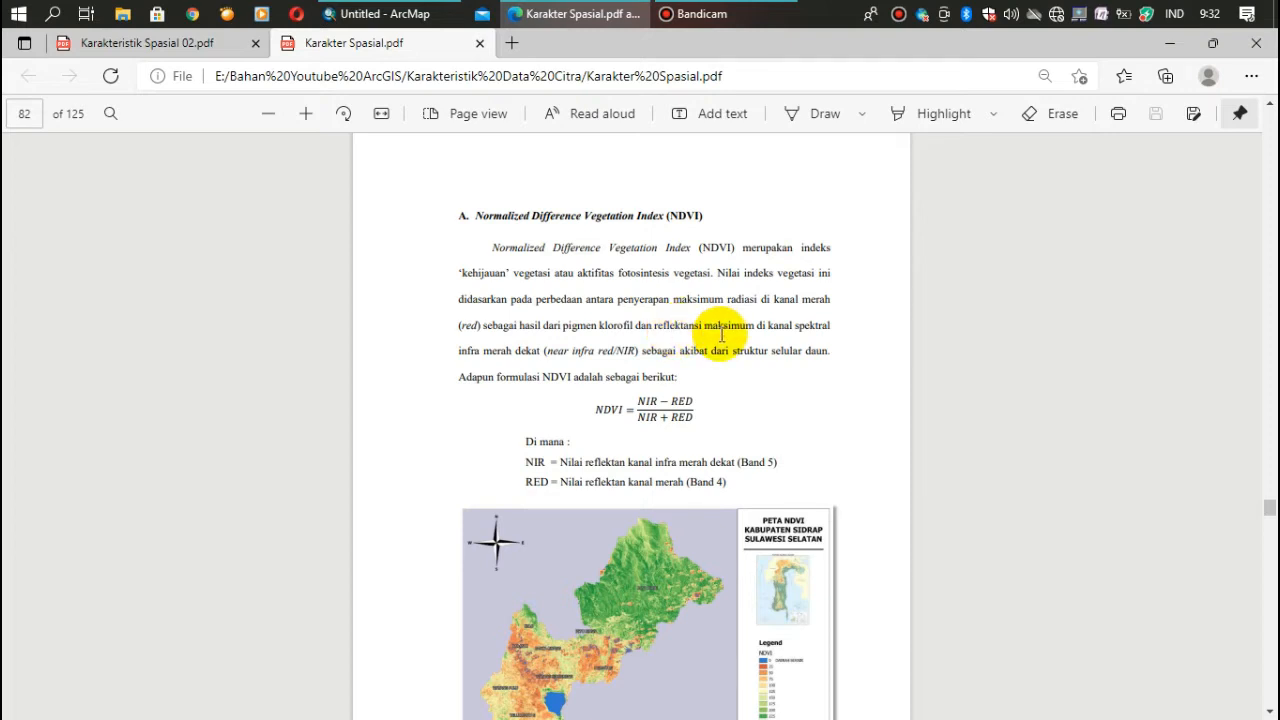
pyautogui.click(400, 18)
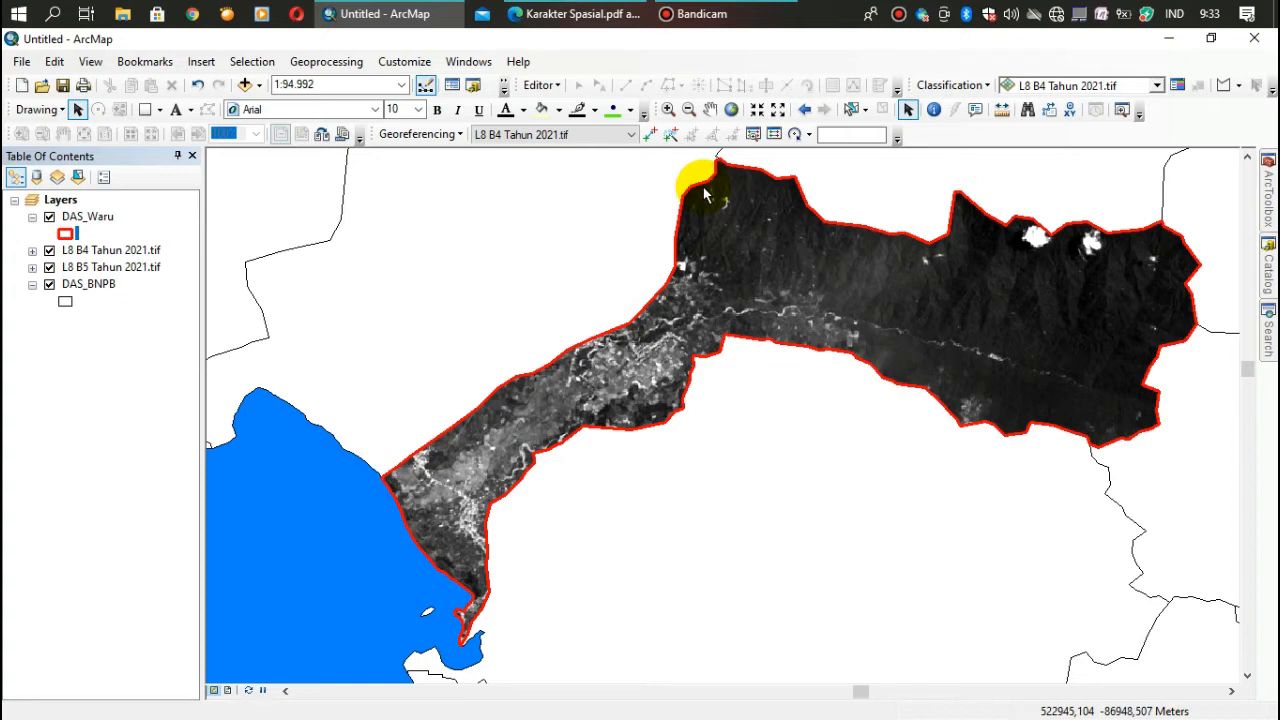
# - Close the tool Search pane and reopen it beside the map
pyautogui.click(1268, 335)
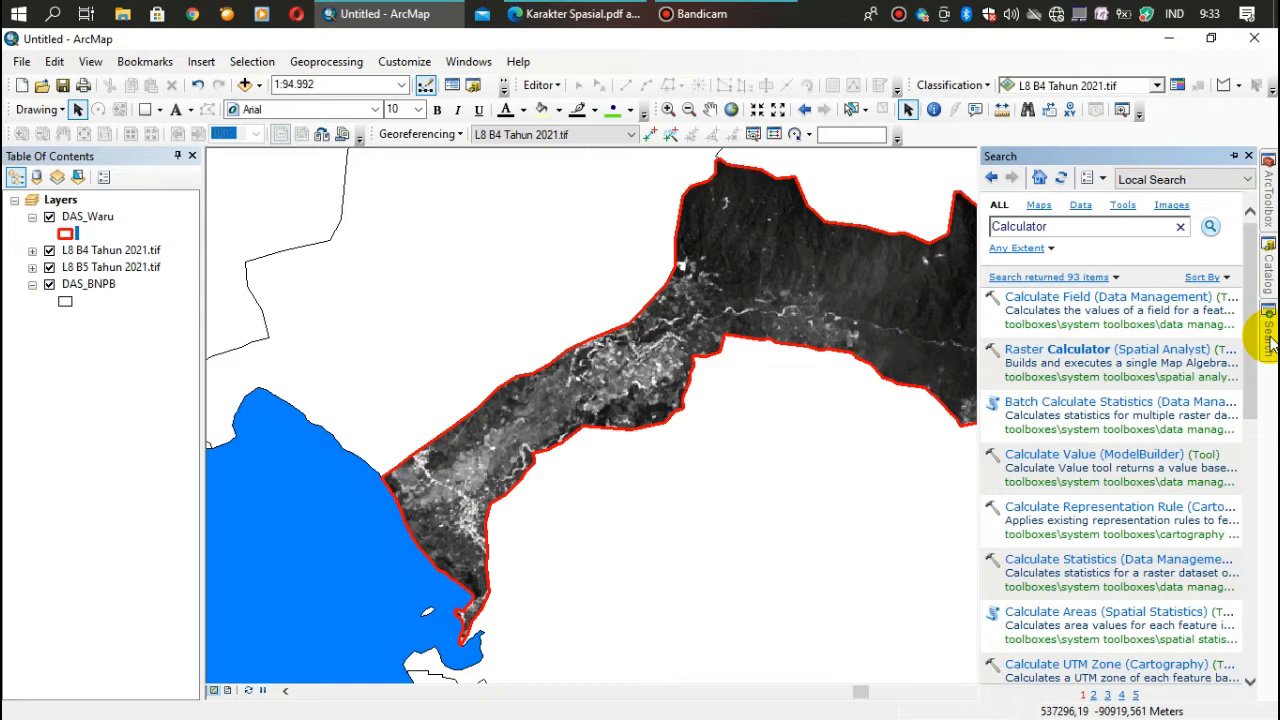
pyautogui.click(1248, 157)
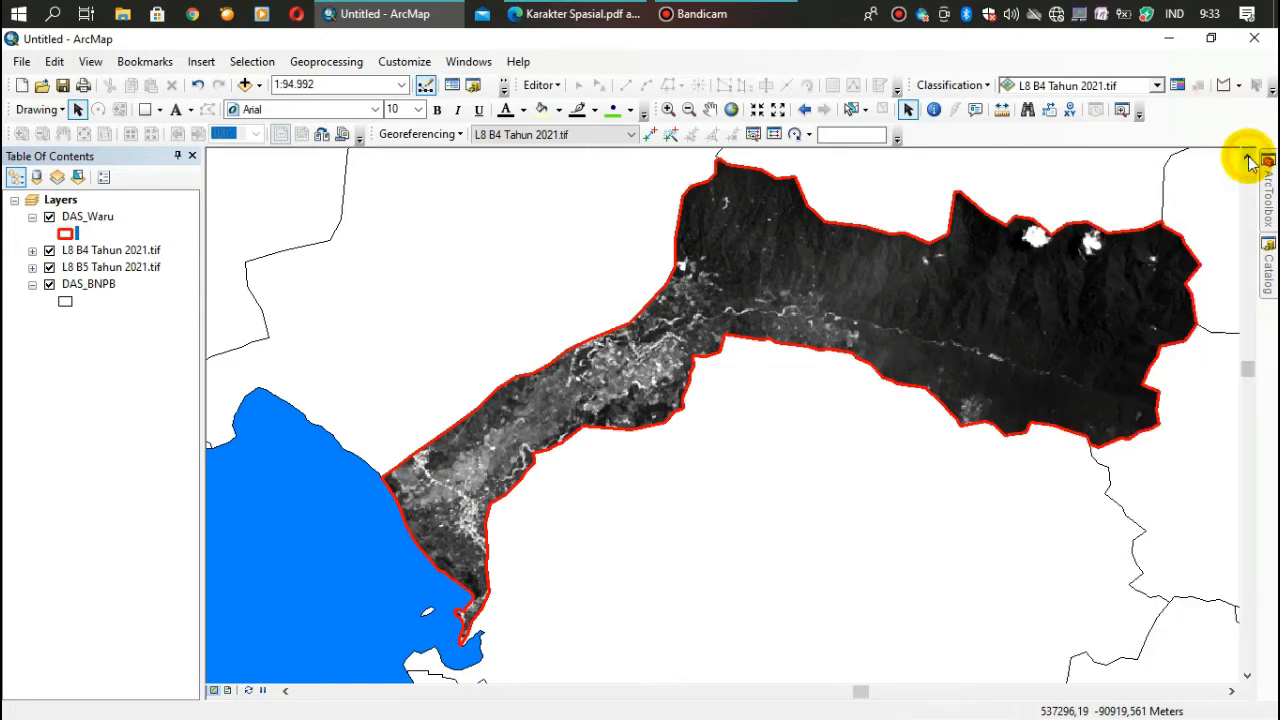
pyautogui.click(467, 63)
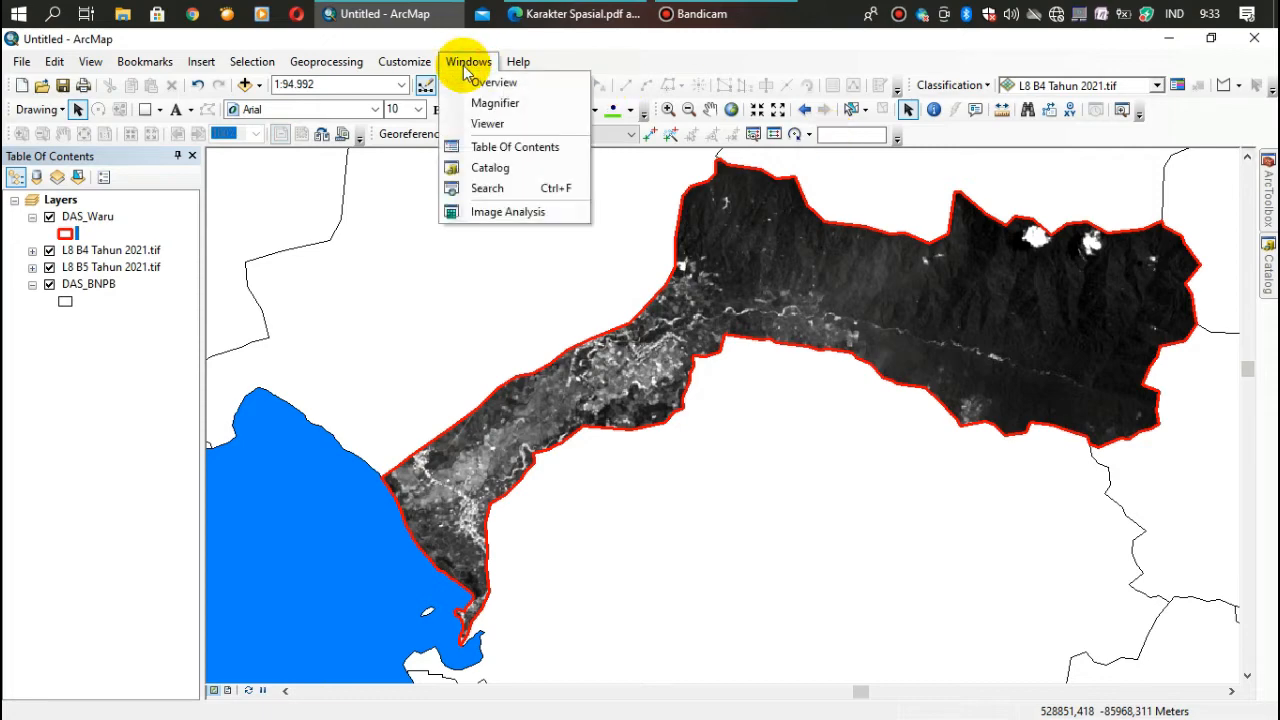
pyautogui.click(482, 189)
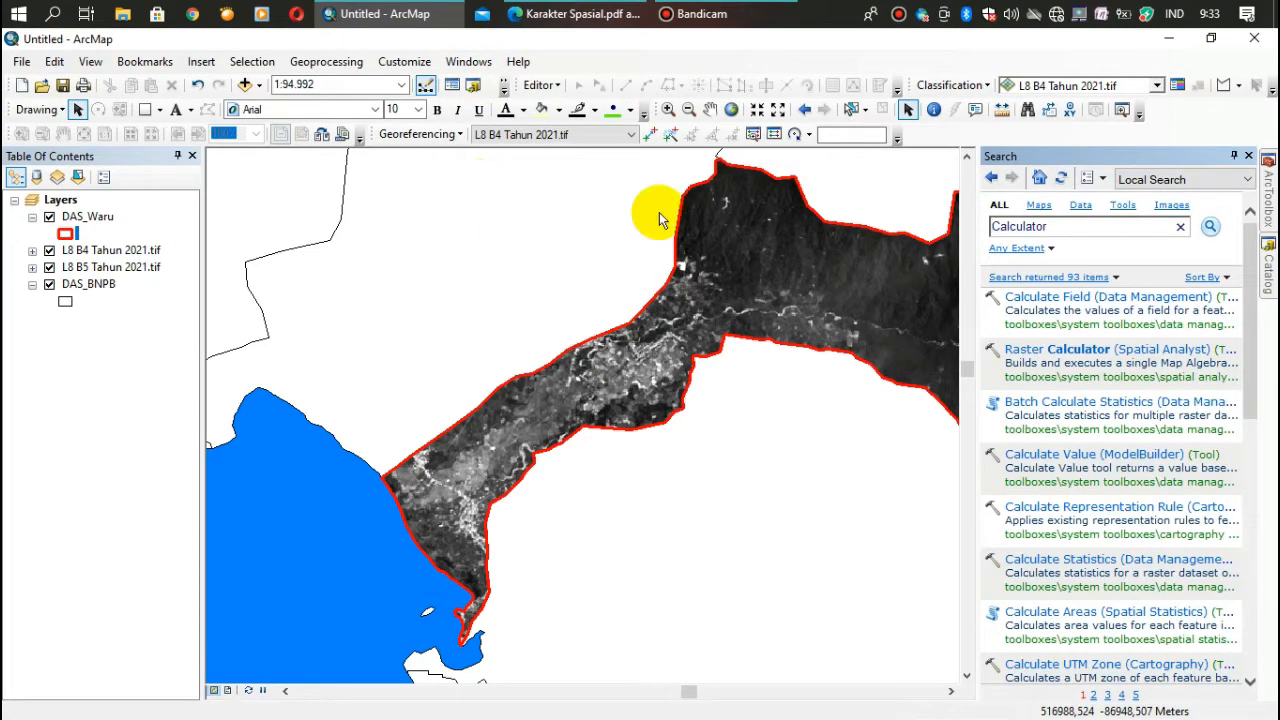
# - Search the tools for "calculator" and open Raster Calculator (Spatial Analyst)
pyautogui.click(1062, 225)
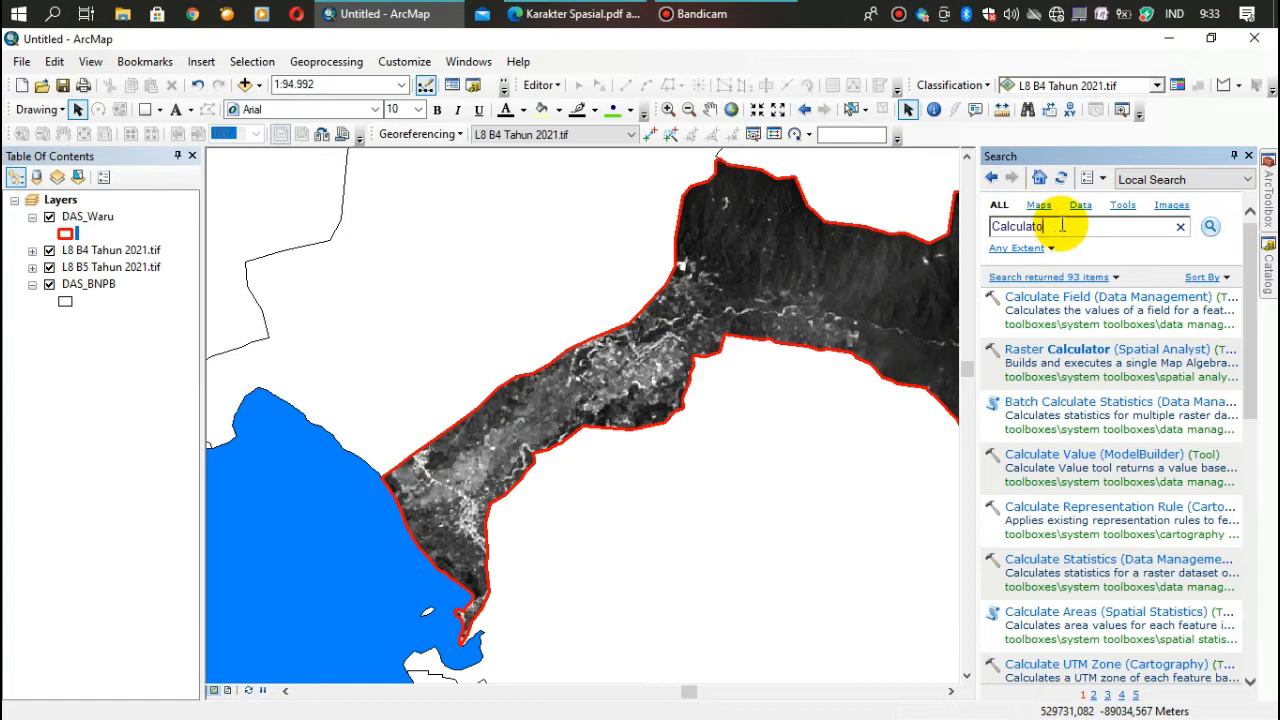
pyautogui.press('BackSpace')
pyautogui.press('BackSpace')
pyautogui.press('BackSpace')
pyautogui.press('BackSpace')
pyautogui.press('BackSpace')
pyautogui.press('BackSpace')
pyautogui.press('BackSpace')
pyautogui.press('BackSpace')
pyautogui.press('BackSpace')
pyautogui.press('BackSpace')
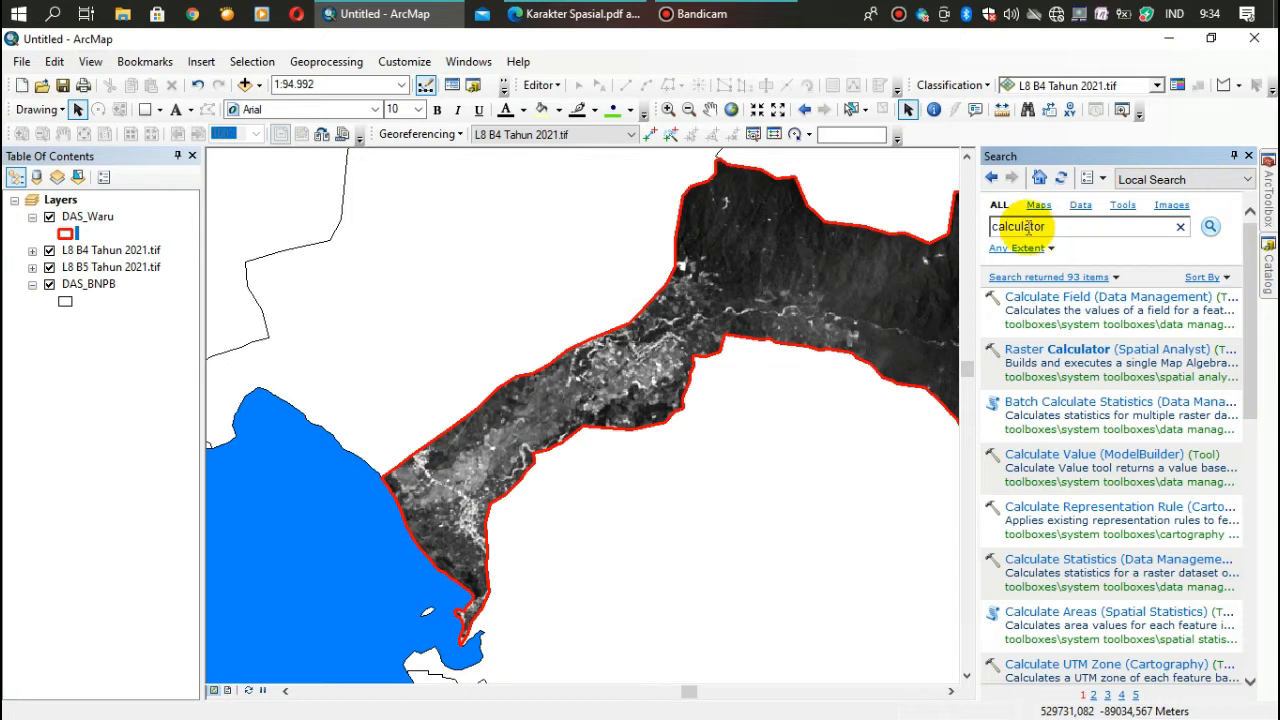
pyautogui.click(1211, 228)
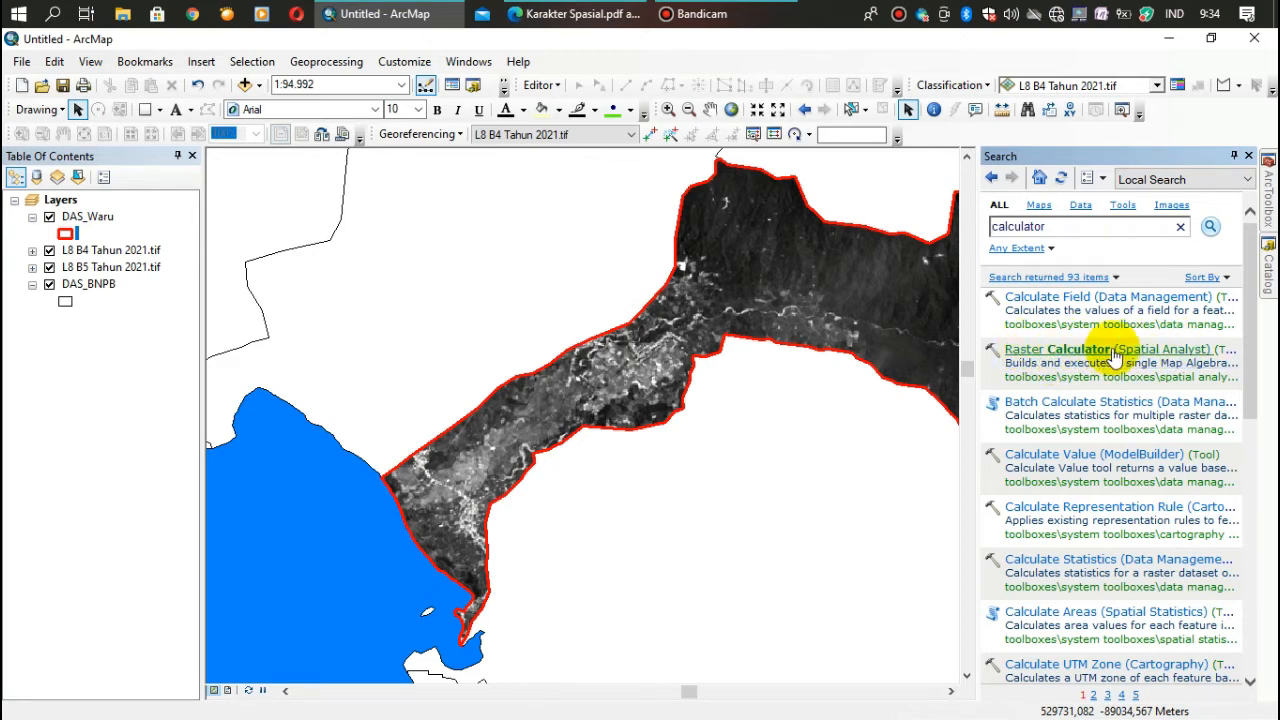
pyautogui.click(1035, 352)
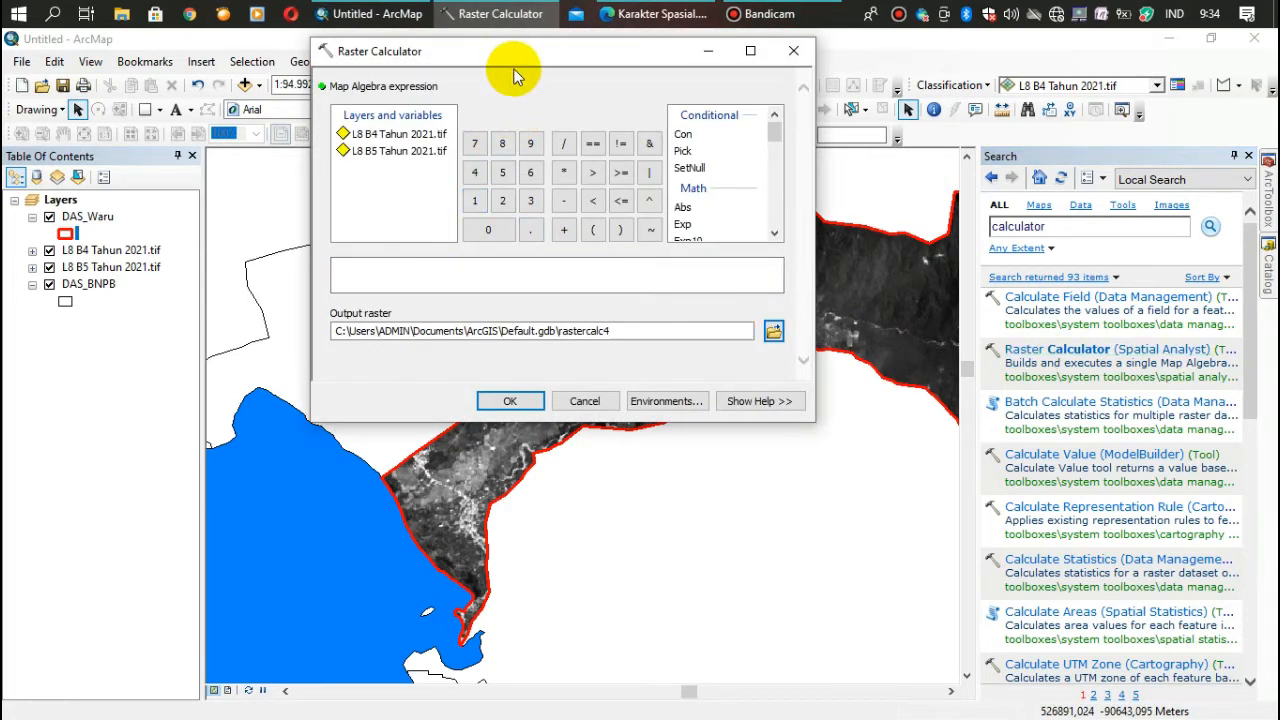
# - Check the NDVI formula in the PDF and enter the expression "L8 B5 Tahun 2021.tif" - "L8 B4 Tahun 2021.tif" / "L8 B5 Tahun 2021.tif" + "L8 B4 Tahun 2021.tif"
pyautogui.click(655, 14)
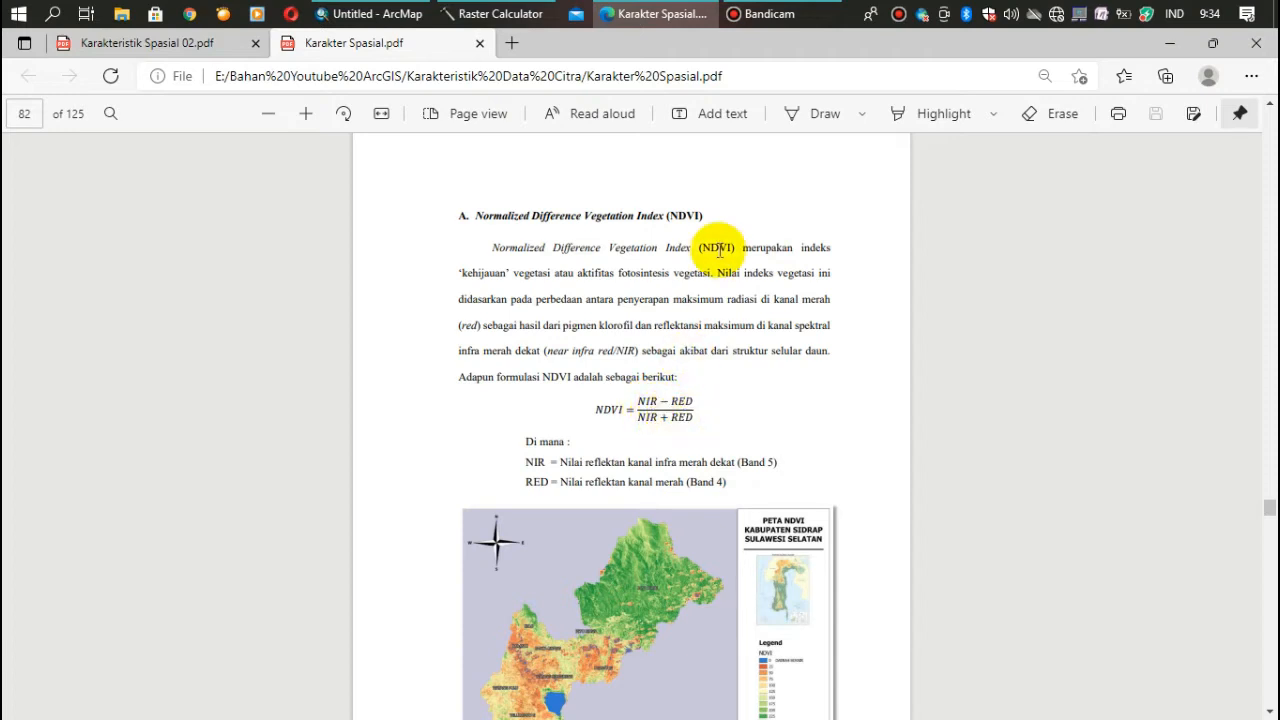
pyautogui.click(497, 17)
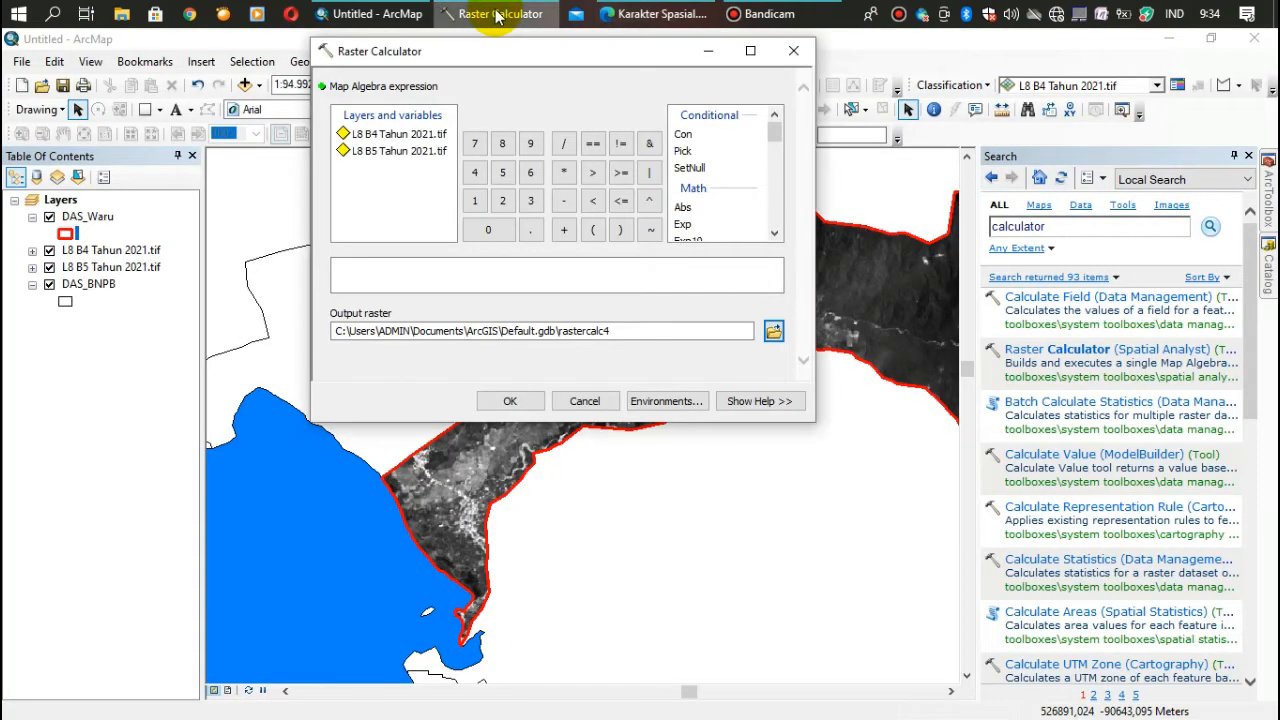
pyautogui.doubleClick(388, 155)
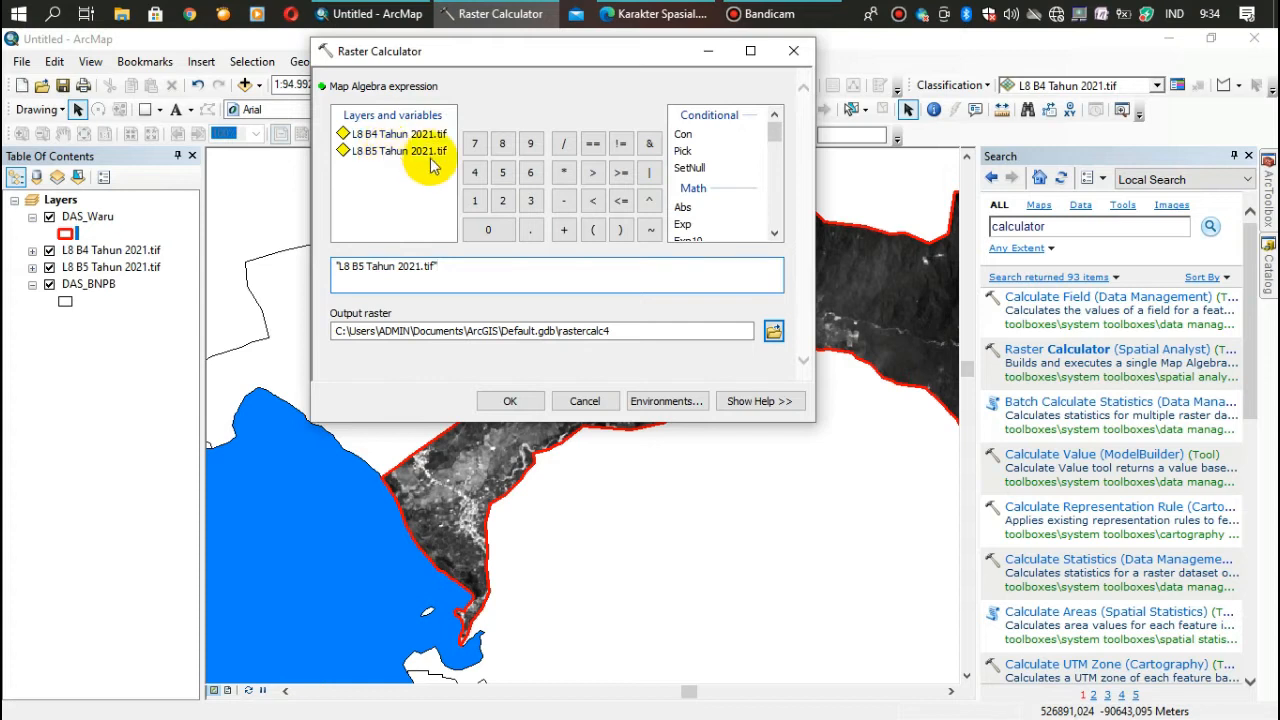
pyautogui.click(565, 203)
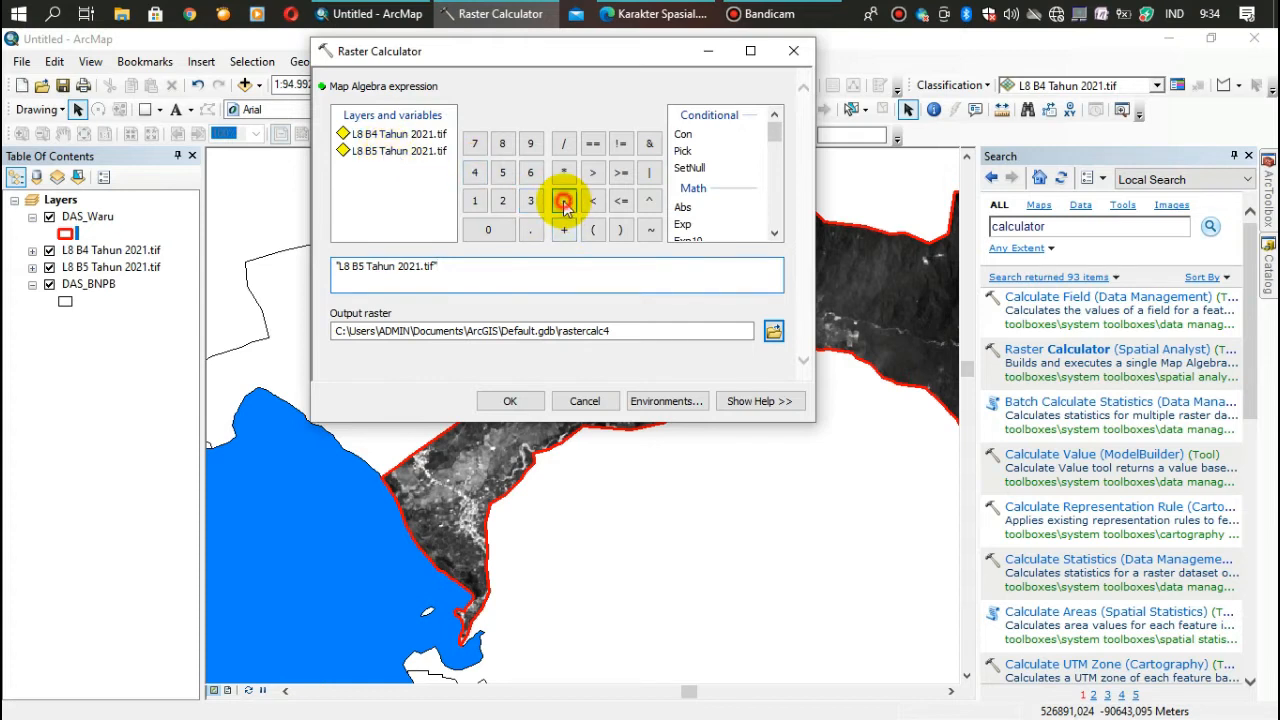
pyautogui.doubleClick(392, 140)
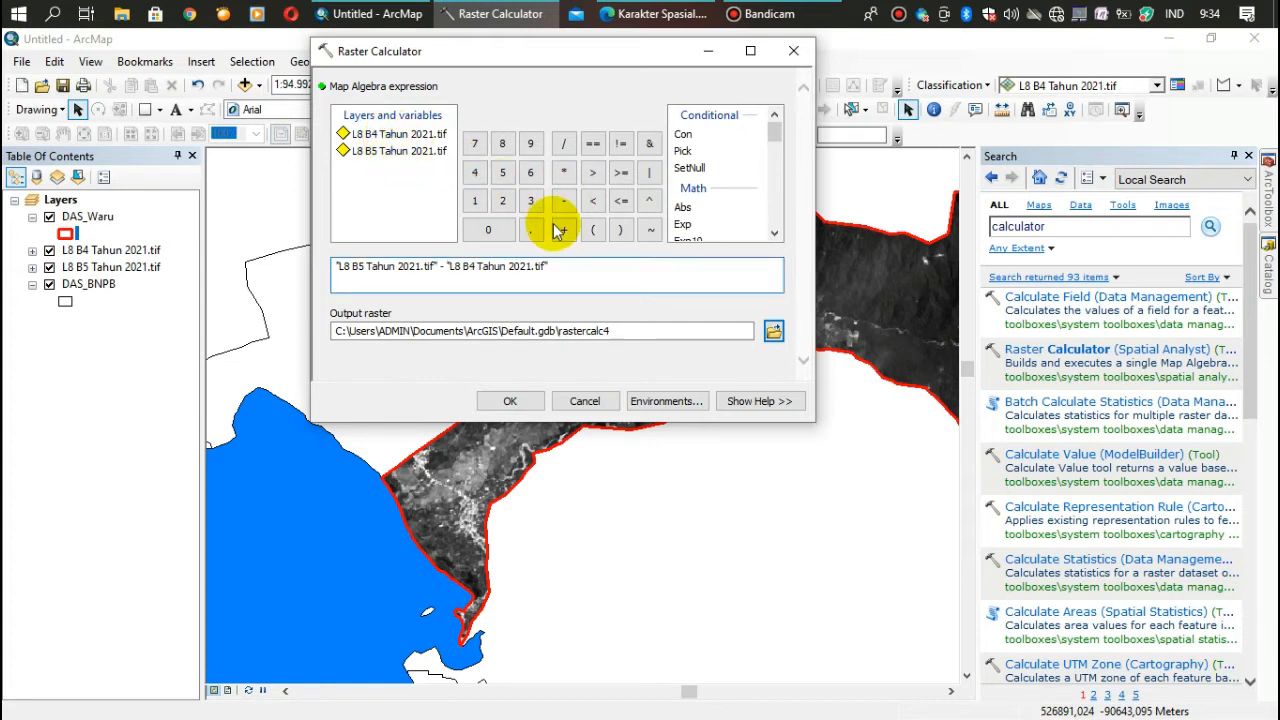
pyautogui.click(563, 147)
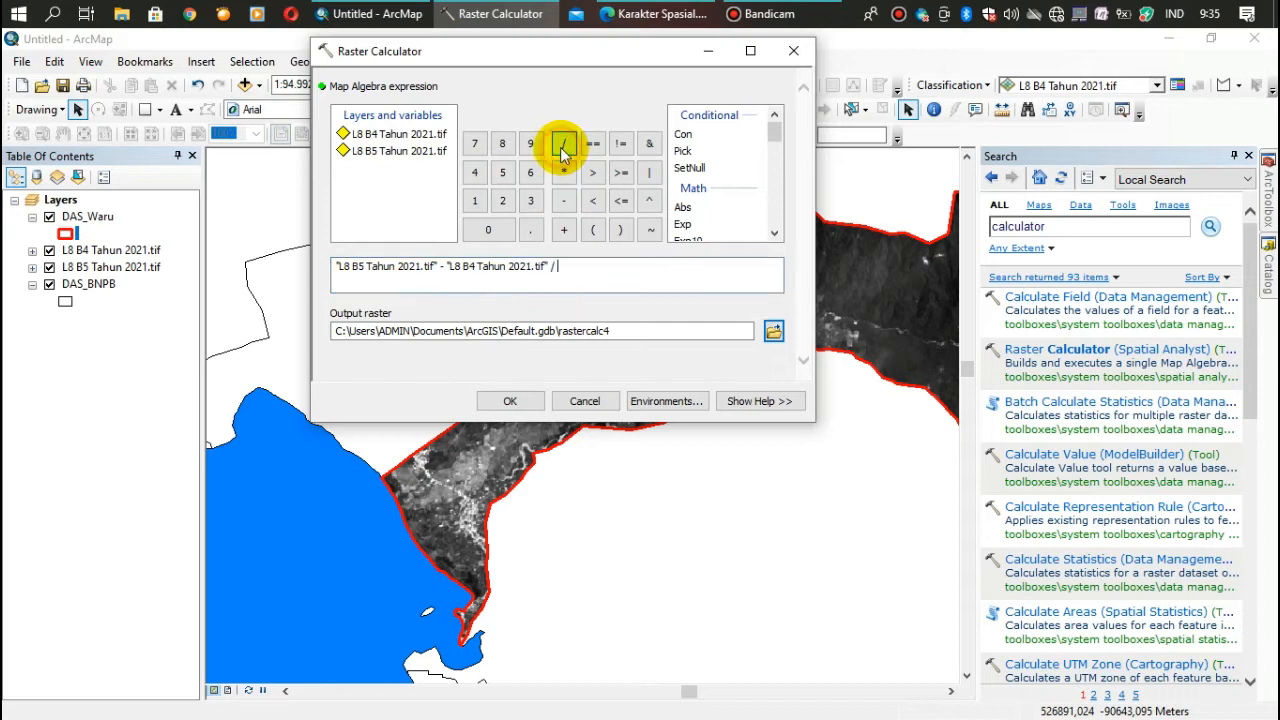
pyautogui.doubleClick(378, 155)
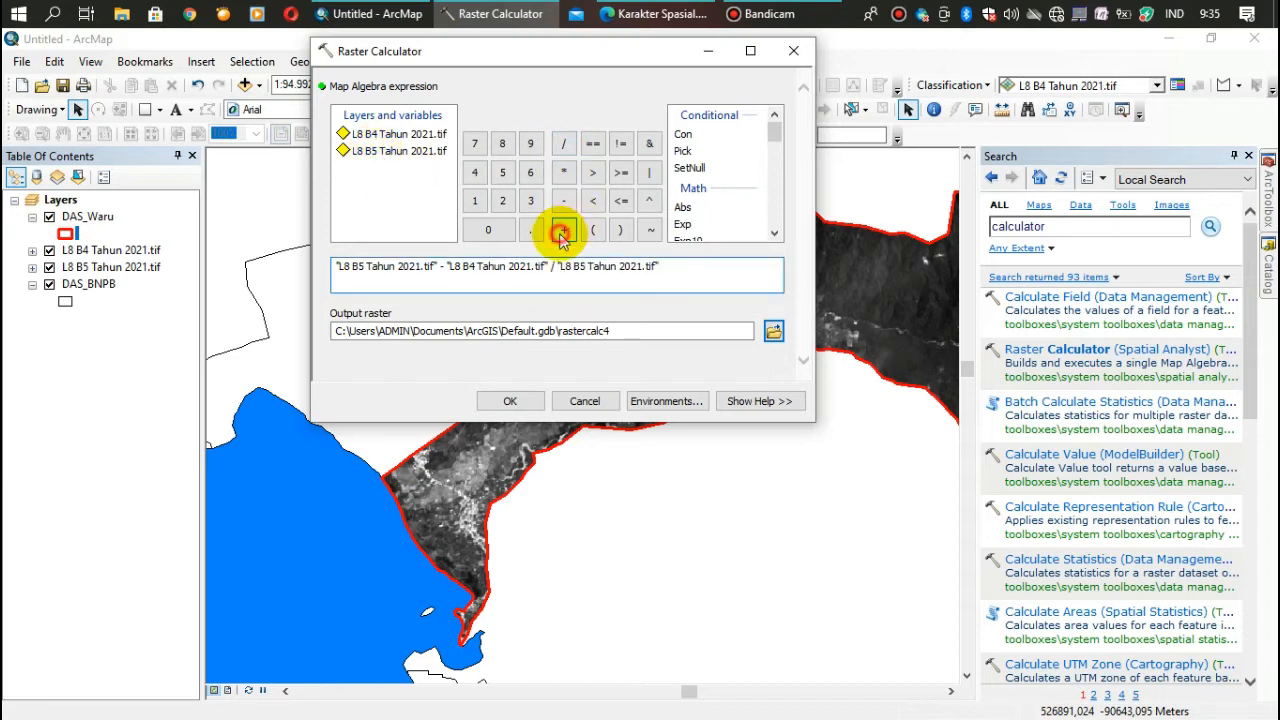
pyautogui.click(561, 236)
pyautogui.doubleClick(400, 134)
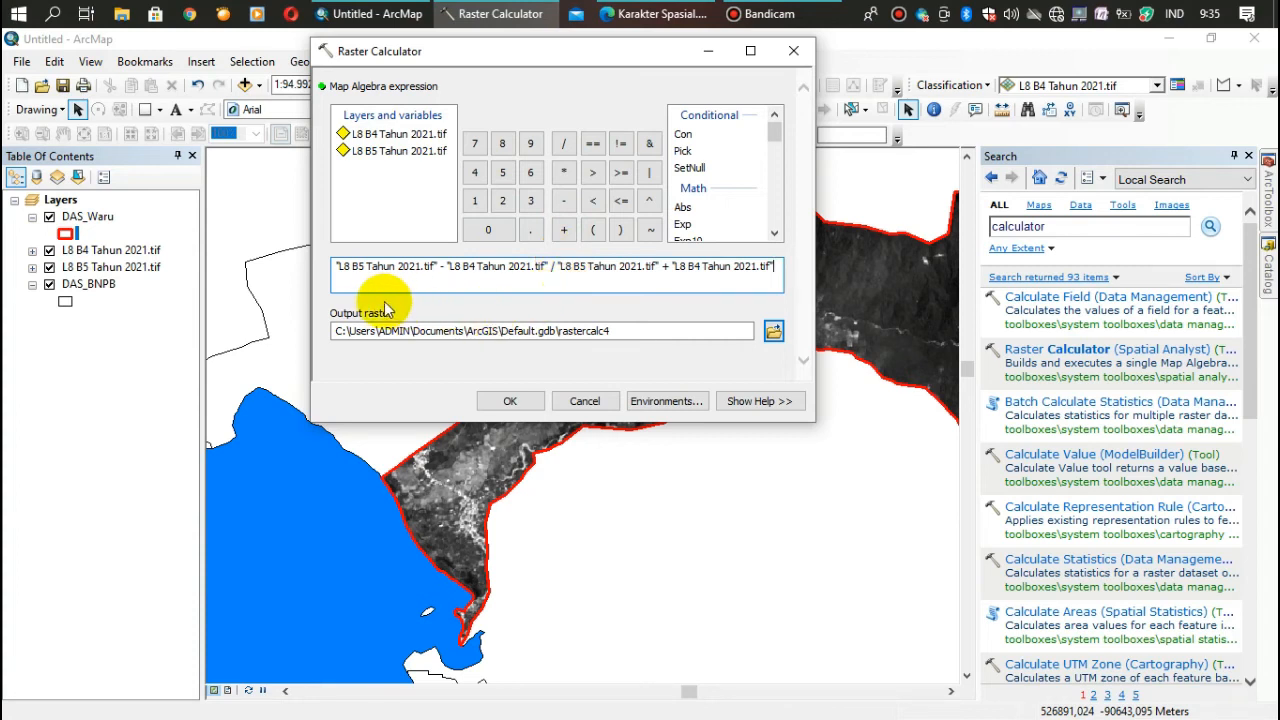
# - Set the output raster to Hasil_NDVI_DAS_Waru.tif in E:\Bahan Youtube ArcGIS\Karakteristik Data Citra
pyautogui.click(773, 332)
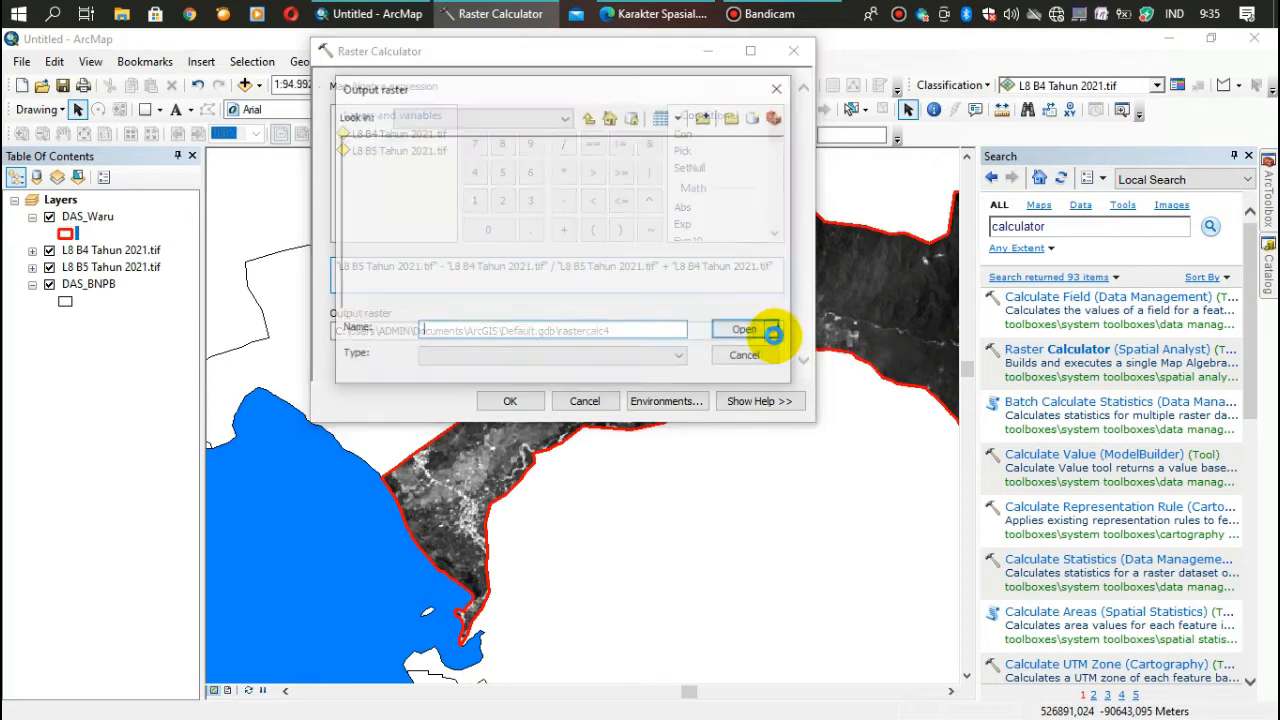
pyautogui.click(589, 119)
pyautogui.click(589, 119)
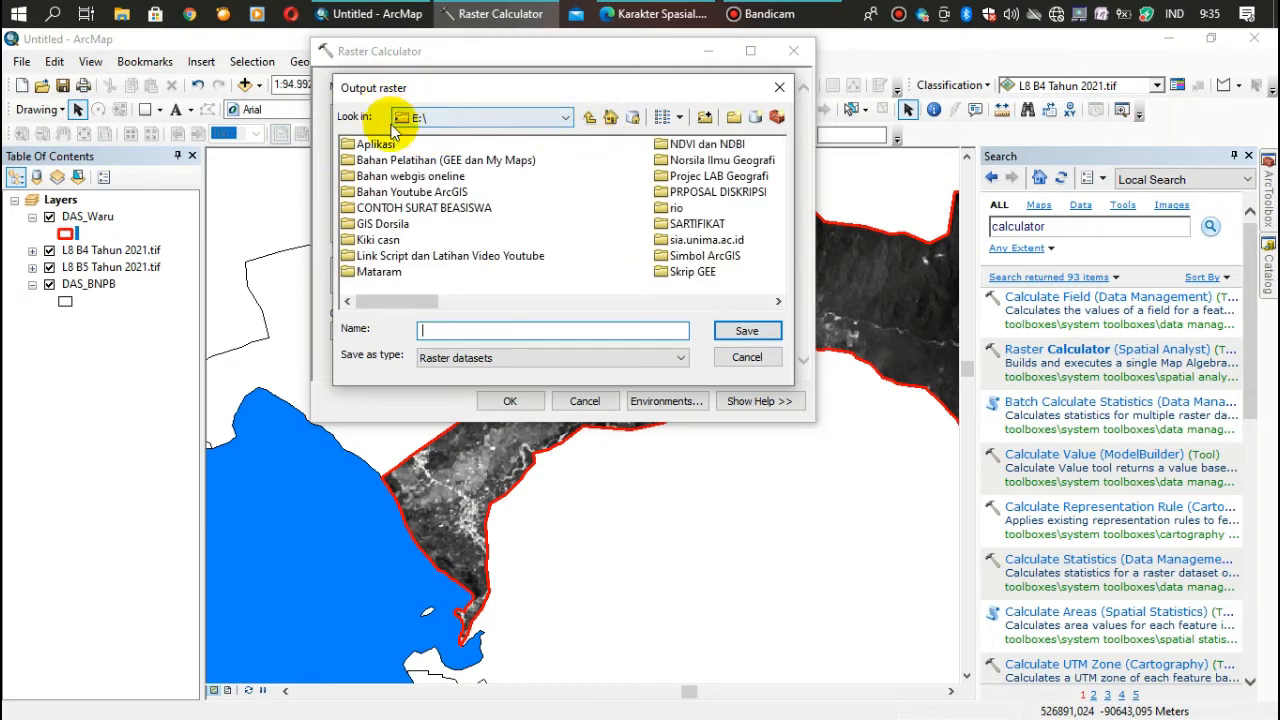
pyautogui.click(688, 300)
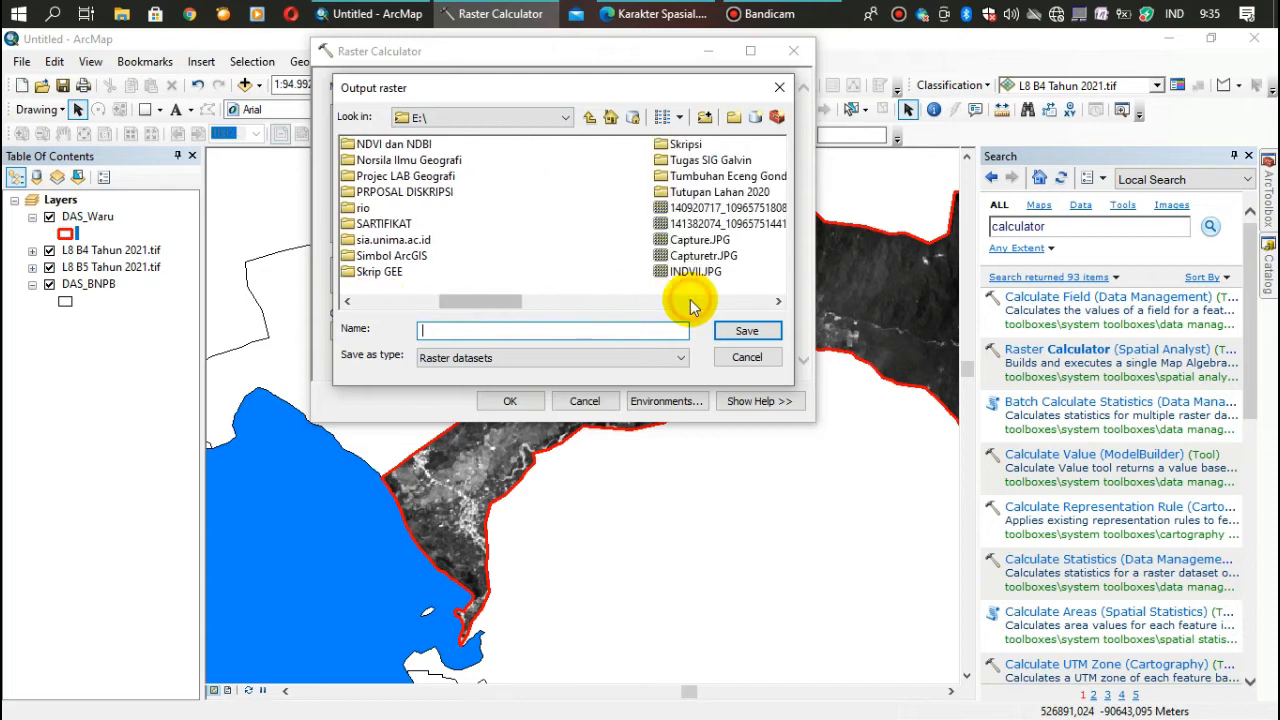
pyautogui.click(360, 300)
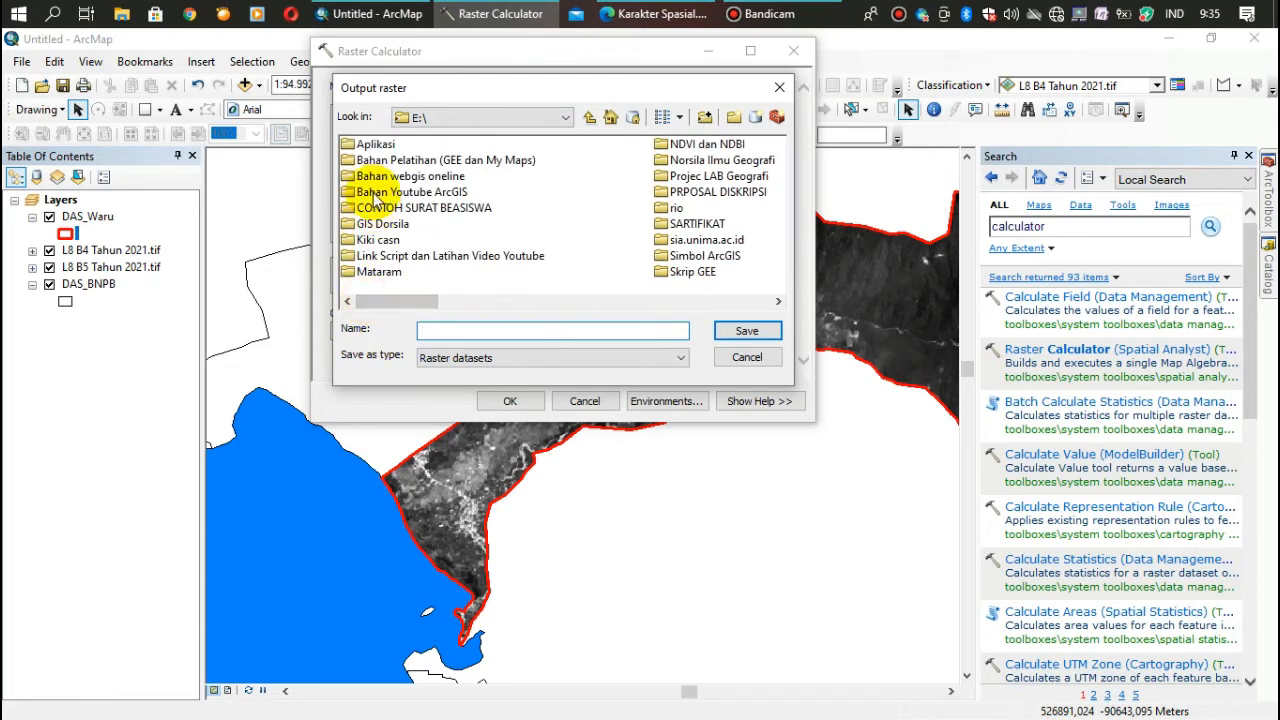
pyautogui.doubleClick(375, 193)
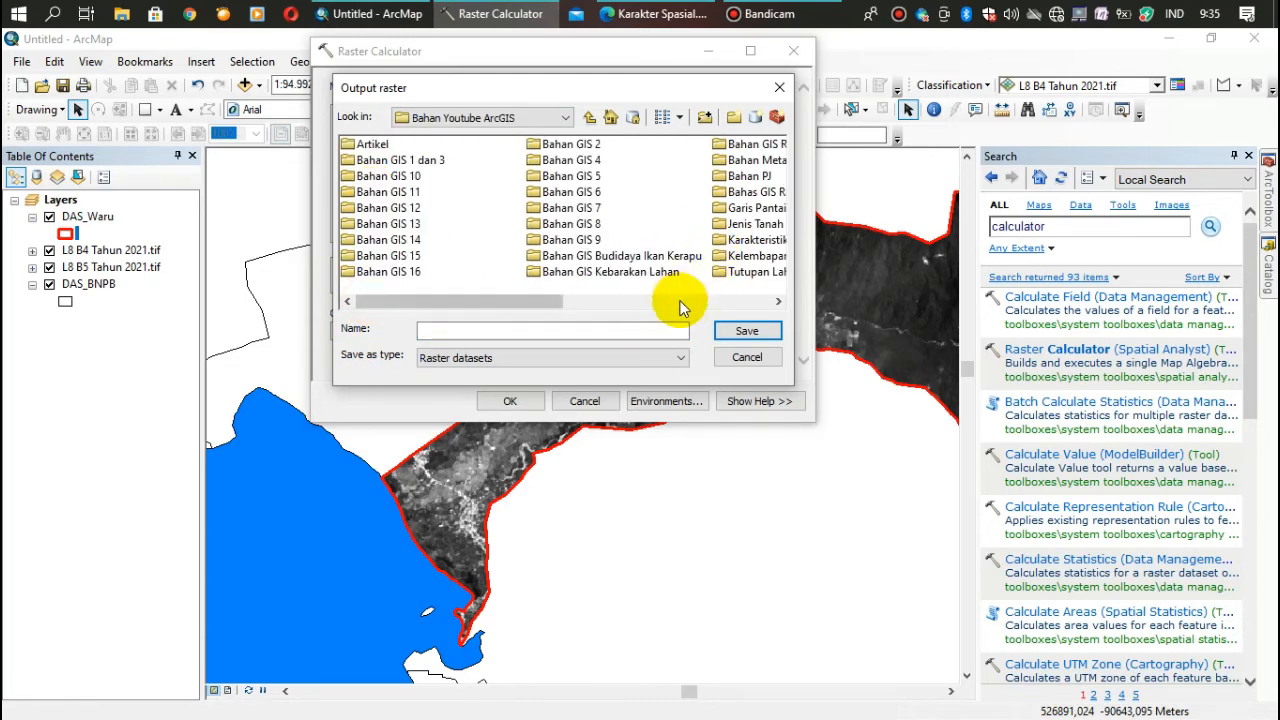
pyautogui.click(680, 302)
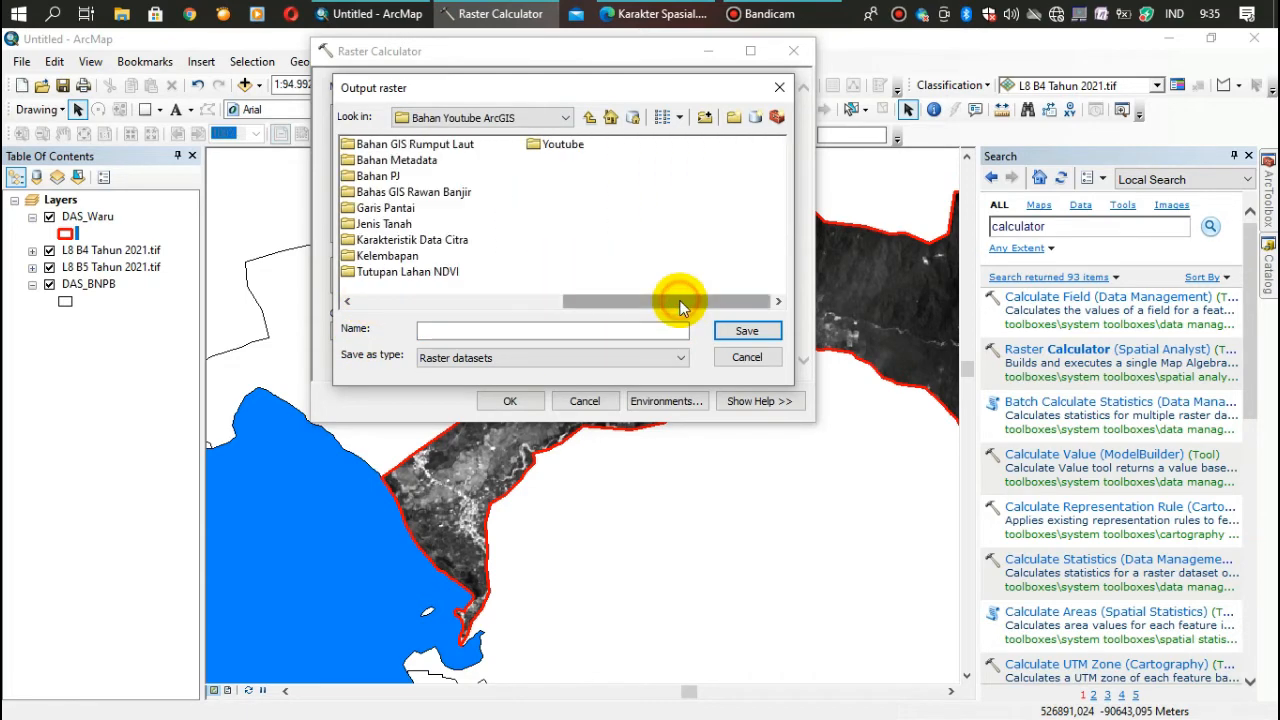
pyautogui.doubleClick(385, 241)
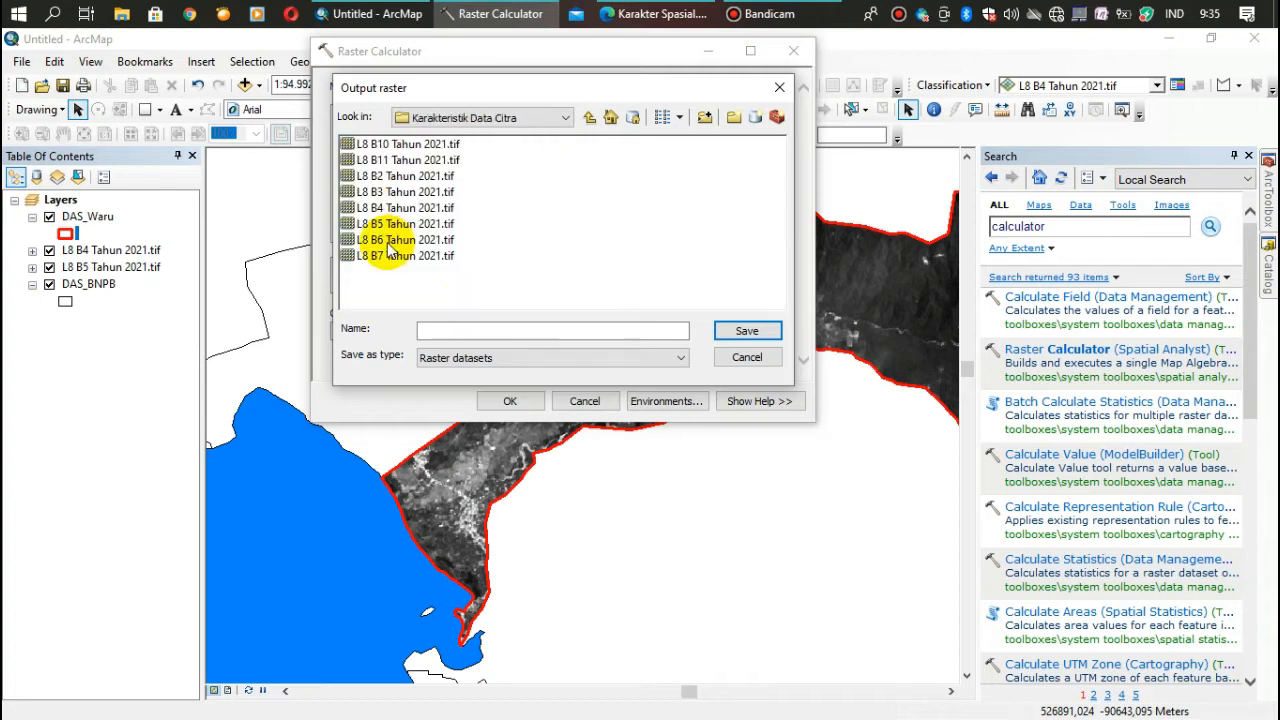
pyautogui.click(473, 331)
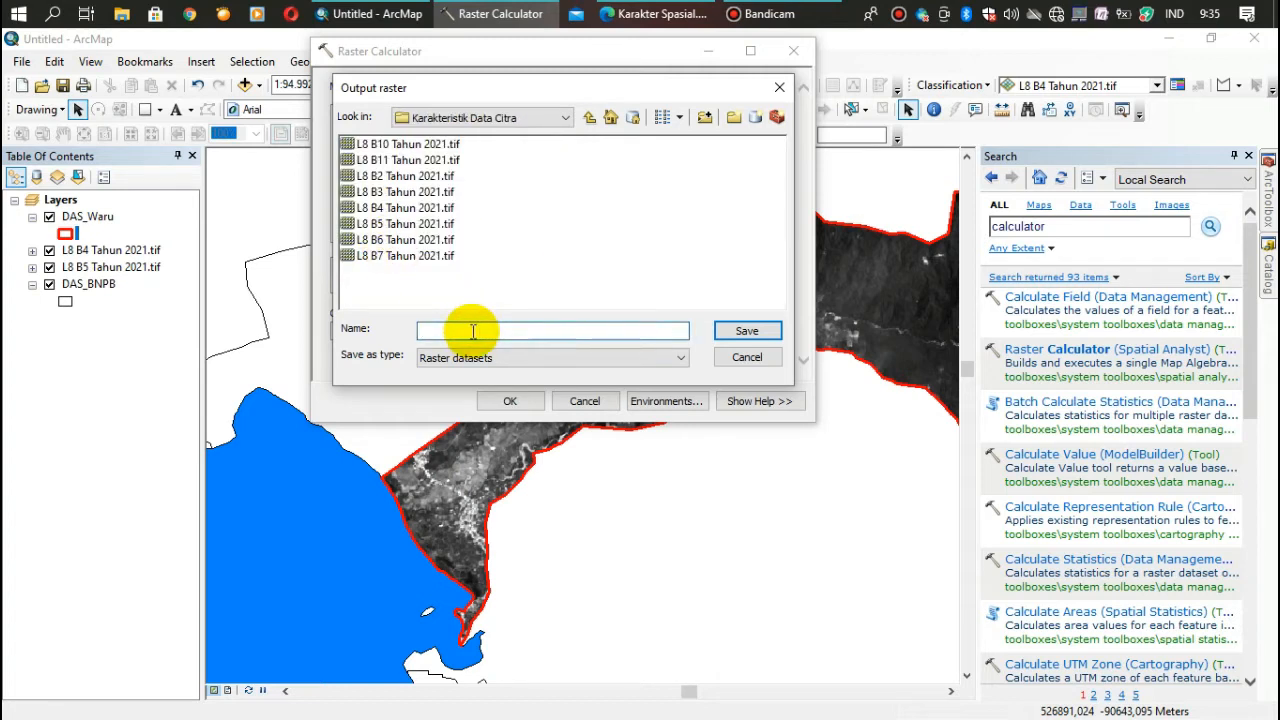
pyautogui.write('Hasil_NDVI_DAS_Waru.tif')
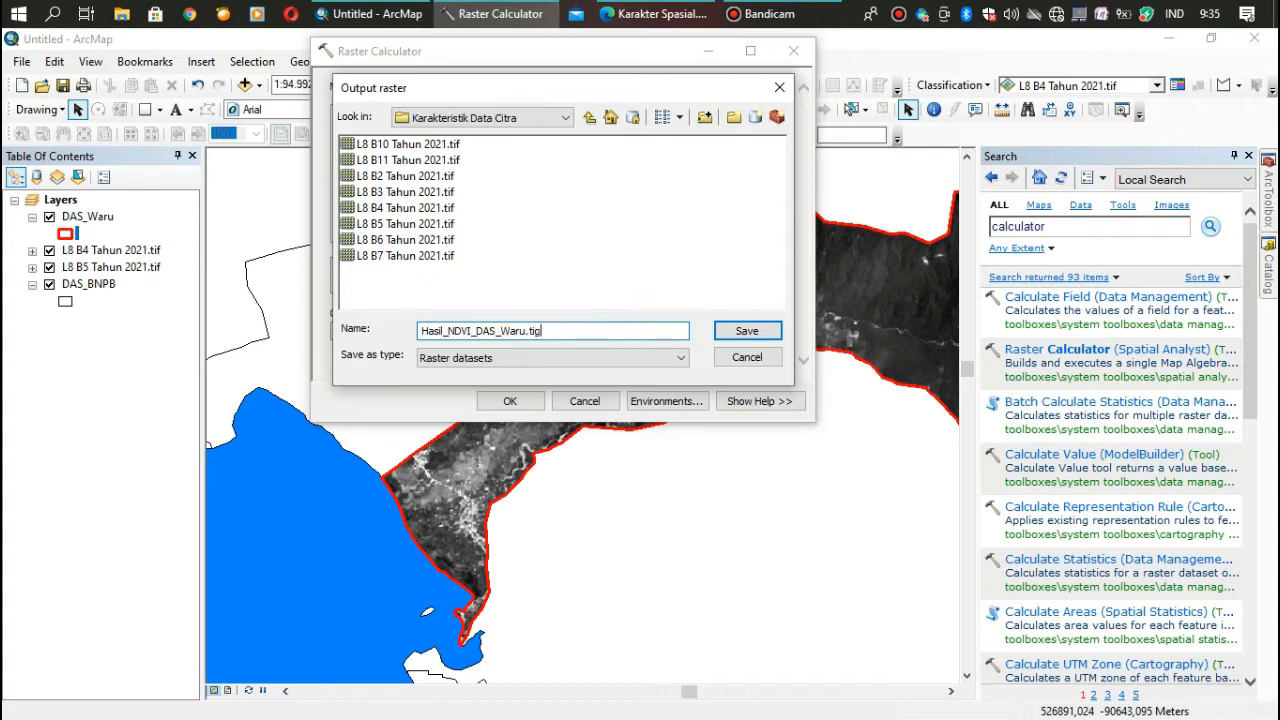
pyautogui.click(734, 334)
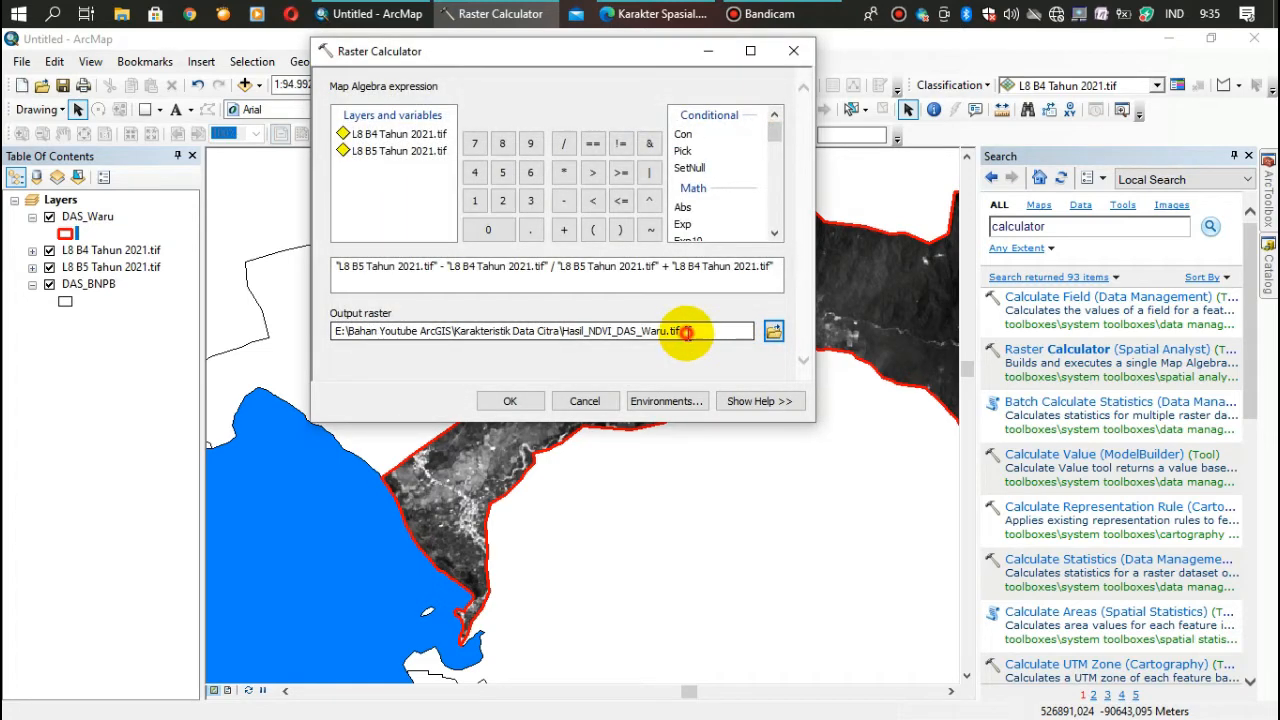
# - Try the output raster path without its .tif extension and restore the extension
pyautogui.click(686, 332)
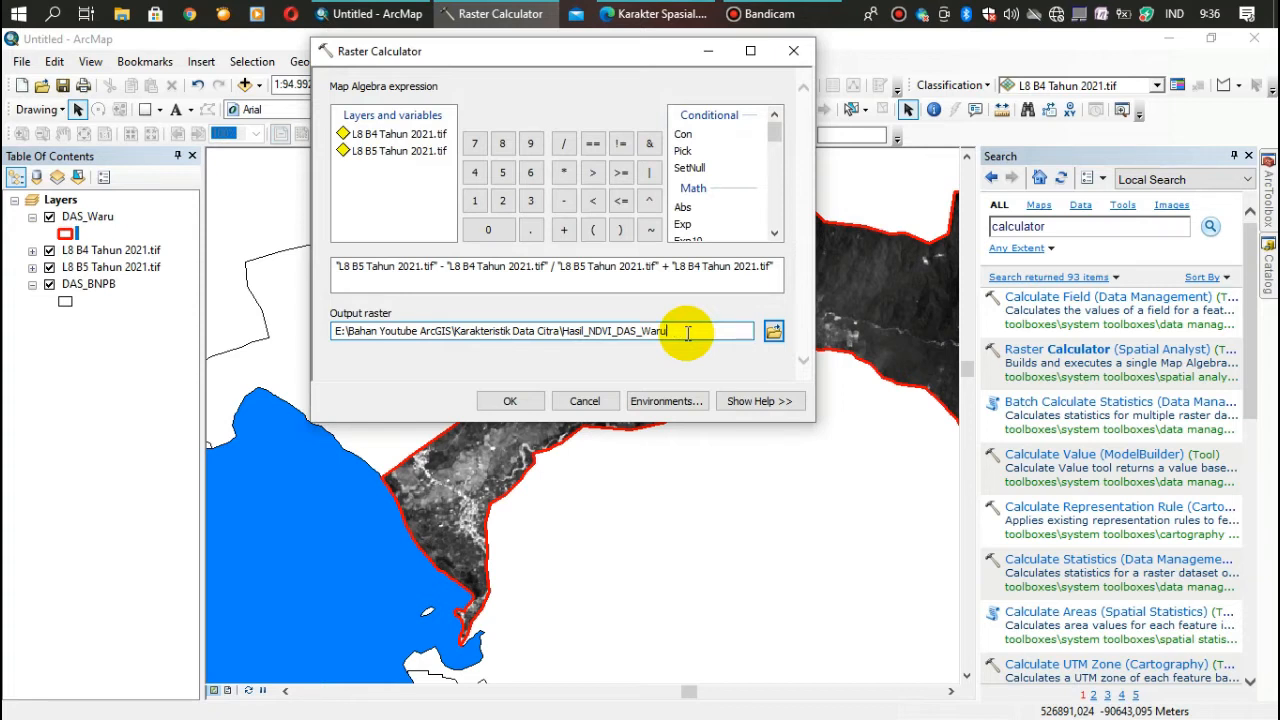
pyautogui.click(570, 314)
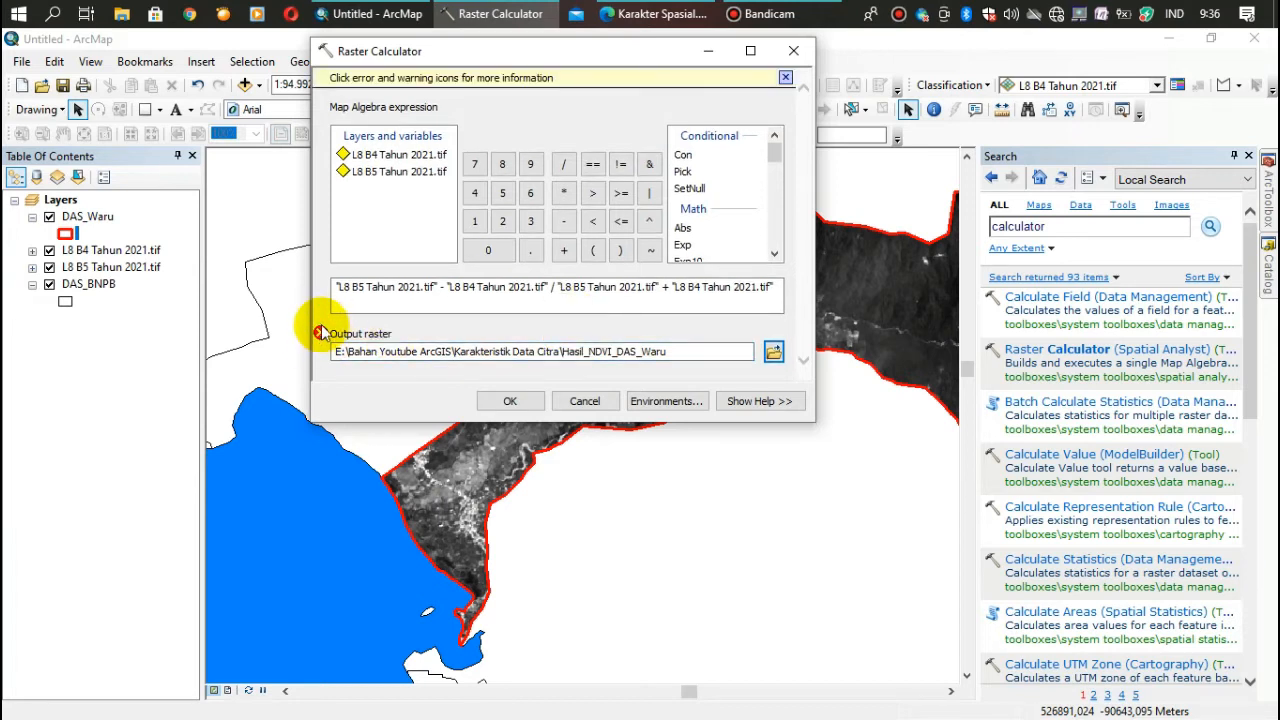
pyautogui.click(686, 352)
pyautogui.write('.tif')
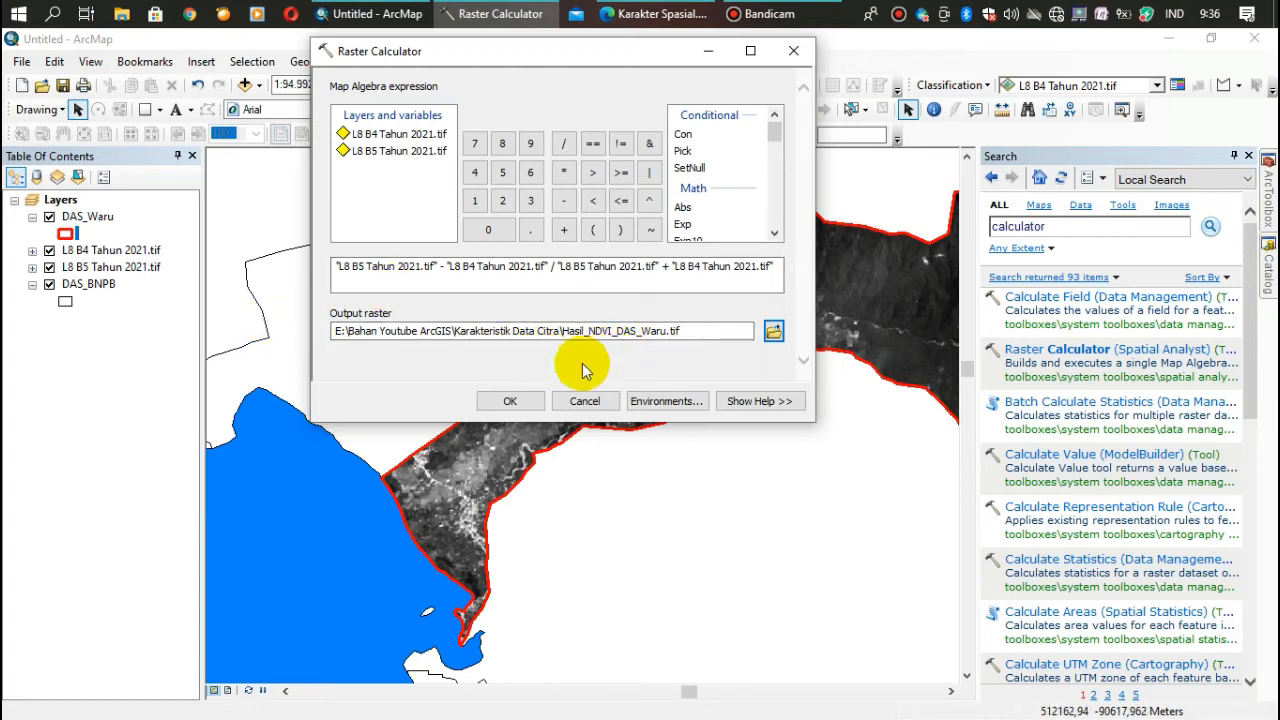
# - Run the raster calculation and collapse the Search pane to free the map area
pyautogui.click(506, 401)
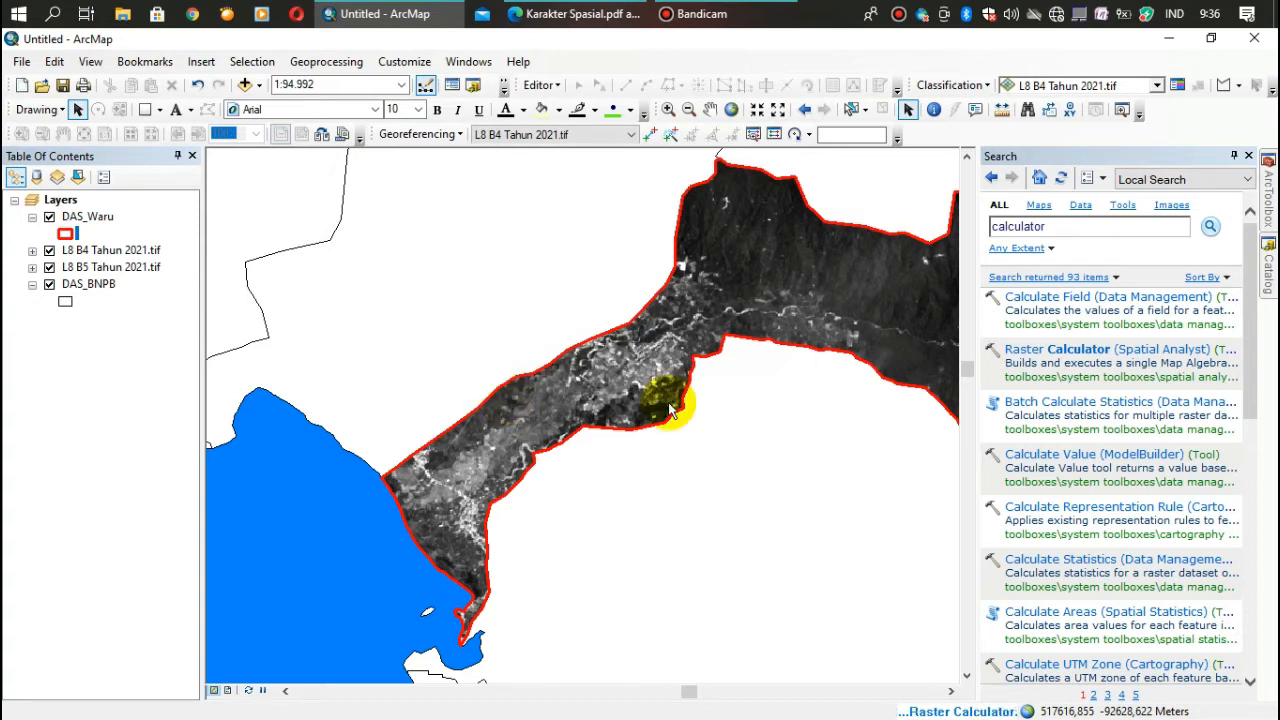
pyautogui.click(1236, 158)
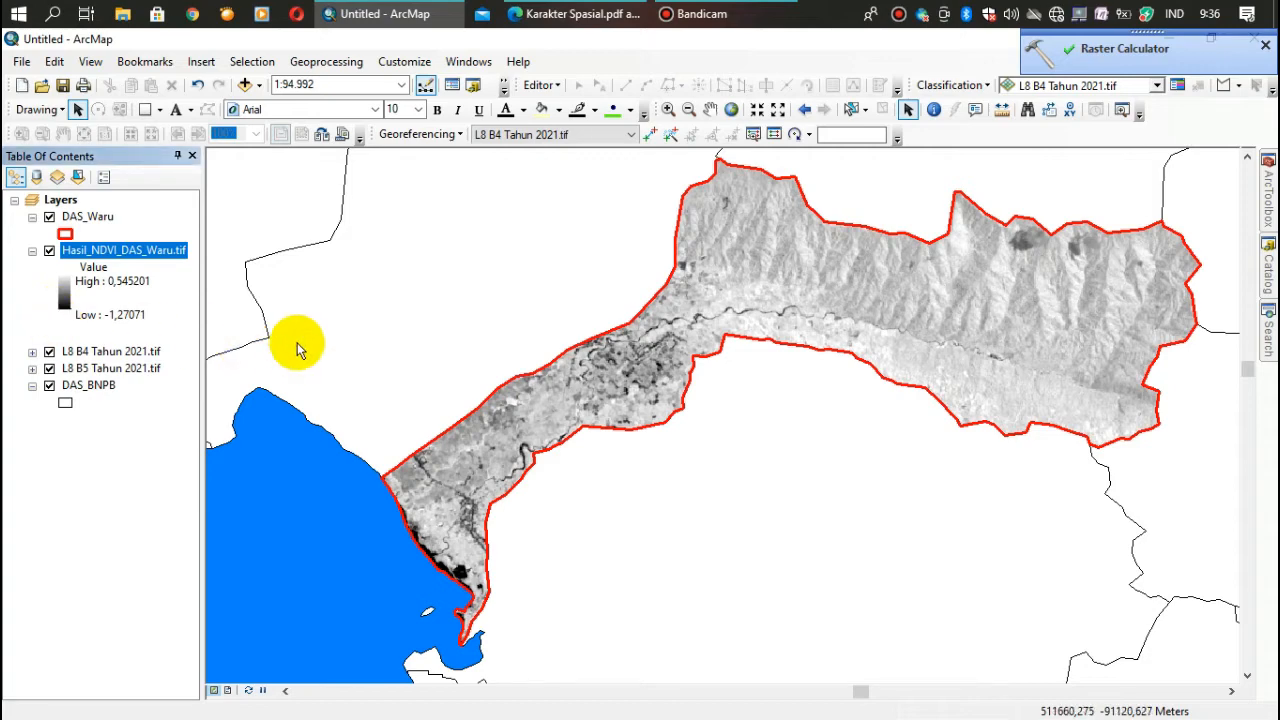
# - Hide the L8 B4 Tahun 2021.tif and L8 B5 Tahun 2021.tif layers, keeping DAS_BNPB displayed
pyautogui.click(49, 351)
pyautogui.click(49, 368)
pyautogui.click(49, 385)
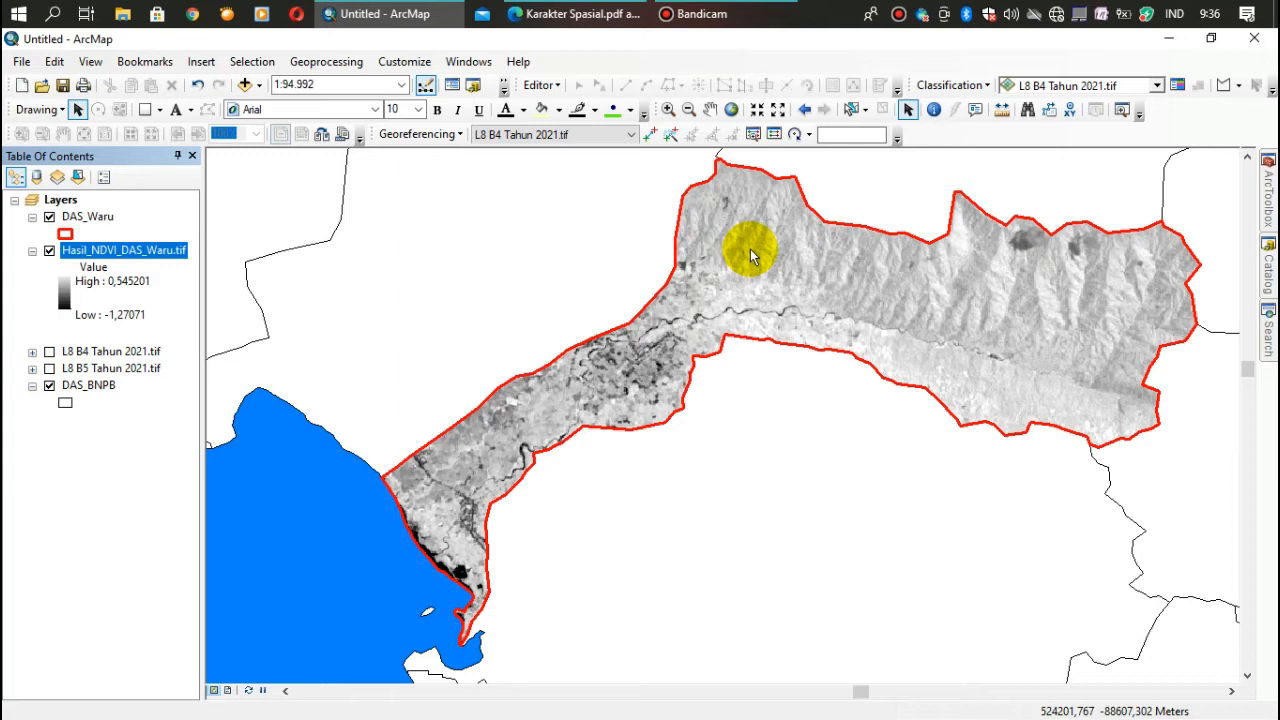
# - Symbolize Hasil_NDVI_DAS_Waru.tif as Classified with five classes and a dark green-yellow-red color ramp
pyautogui.rightClick(96, 256)
pyautogui.click(152, 638)
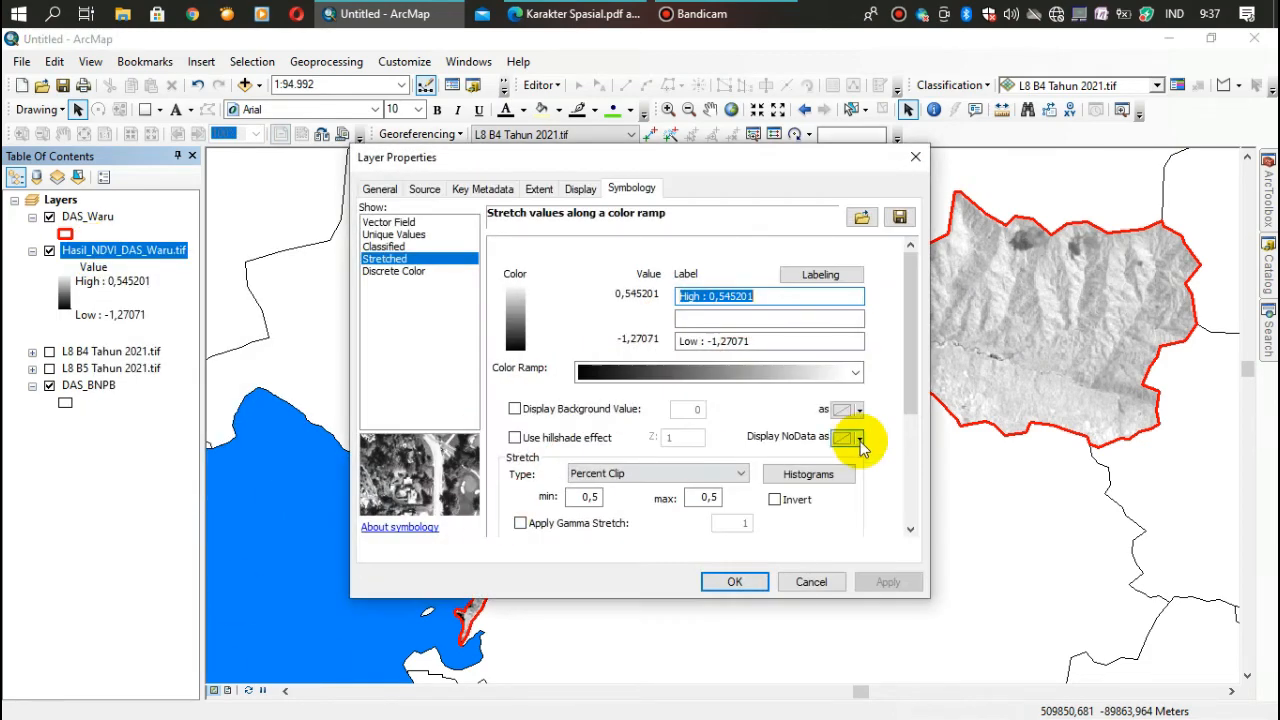
pyautogui.click(394, 248)
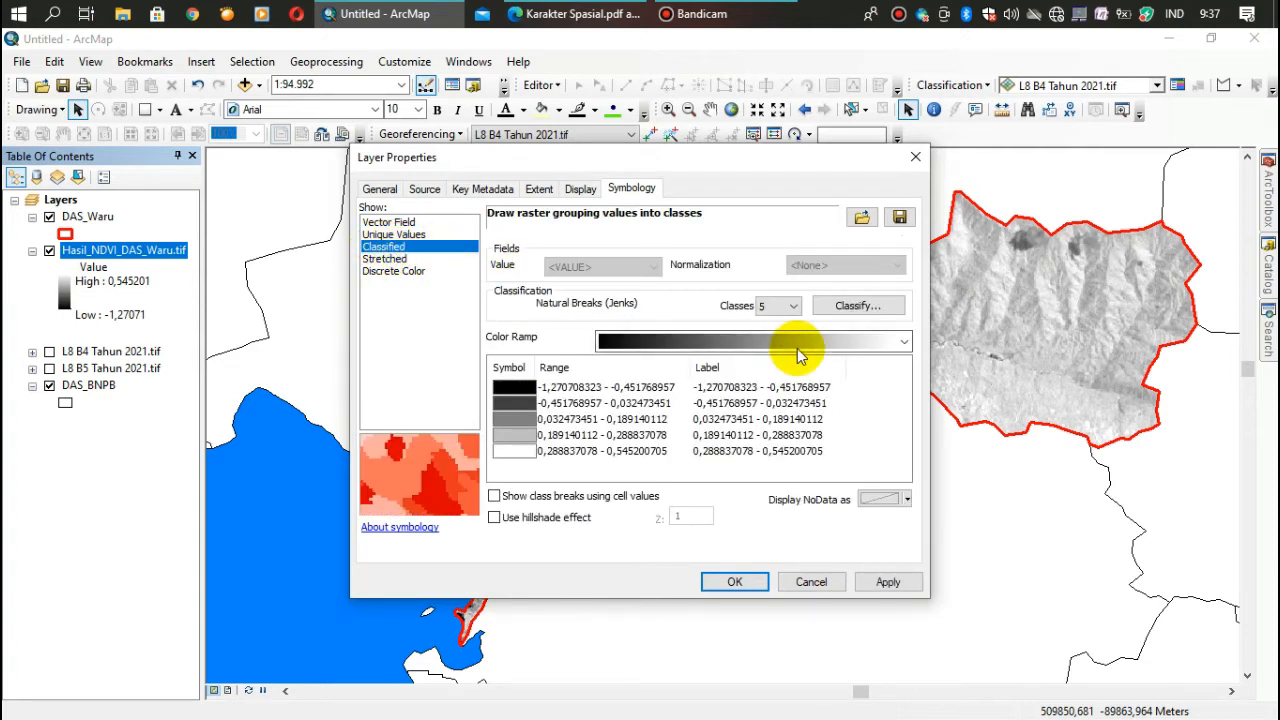
pyautogui.click(905, 343)
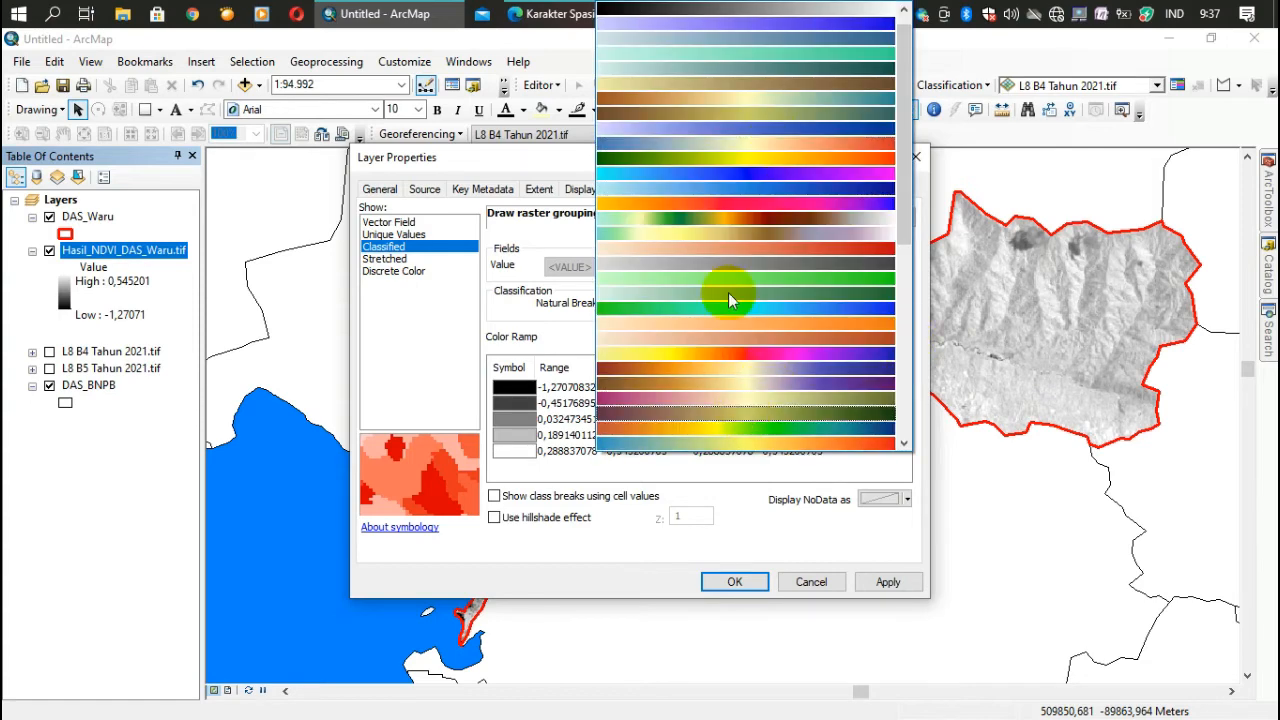
pyautogui.click(730, 163)
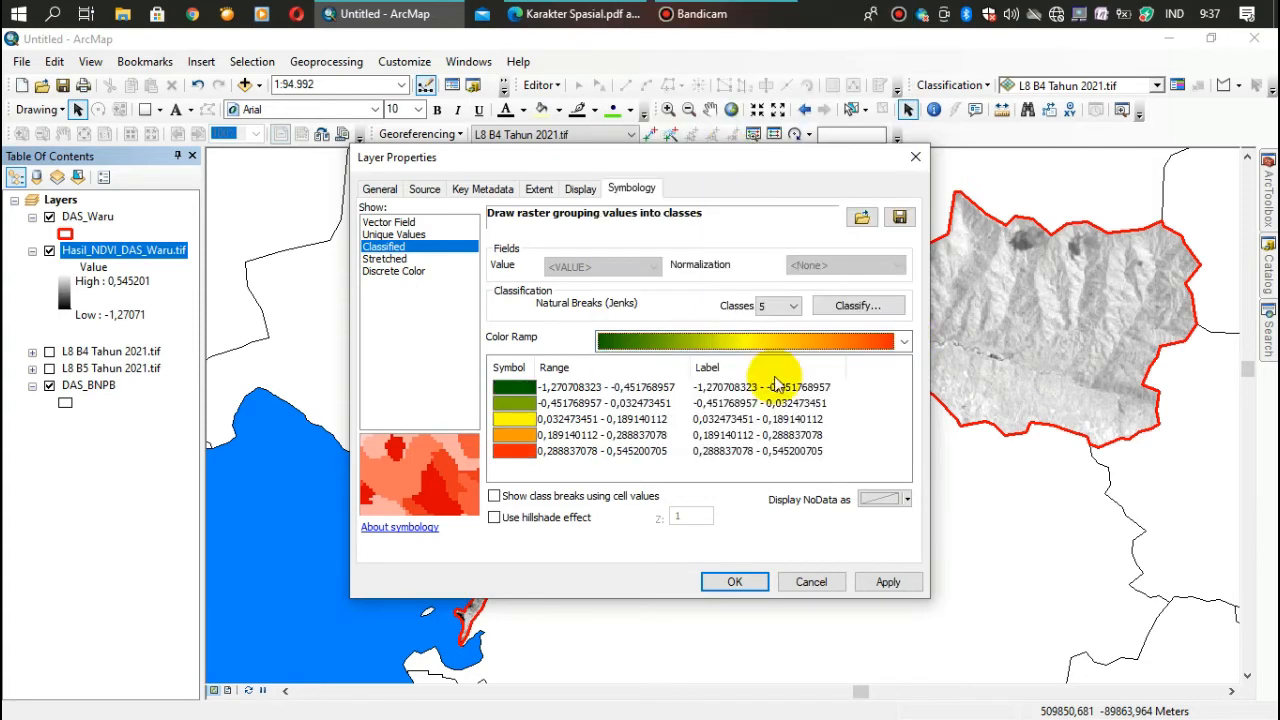
pyautogui.click(742, 586)
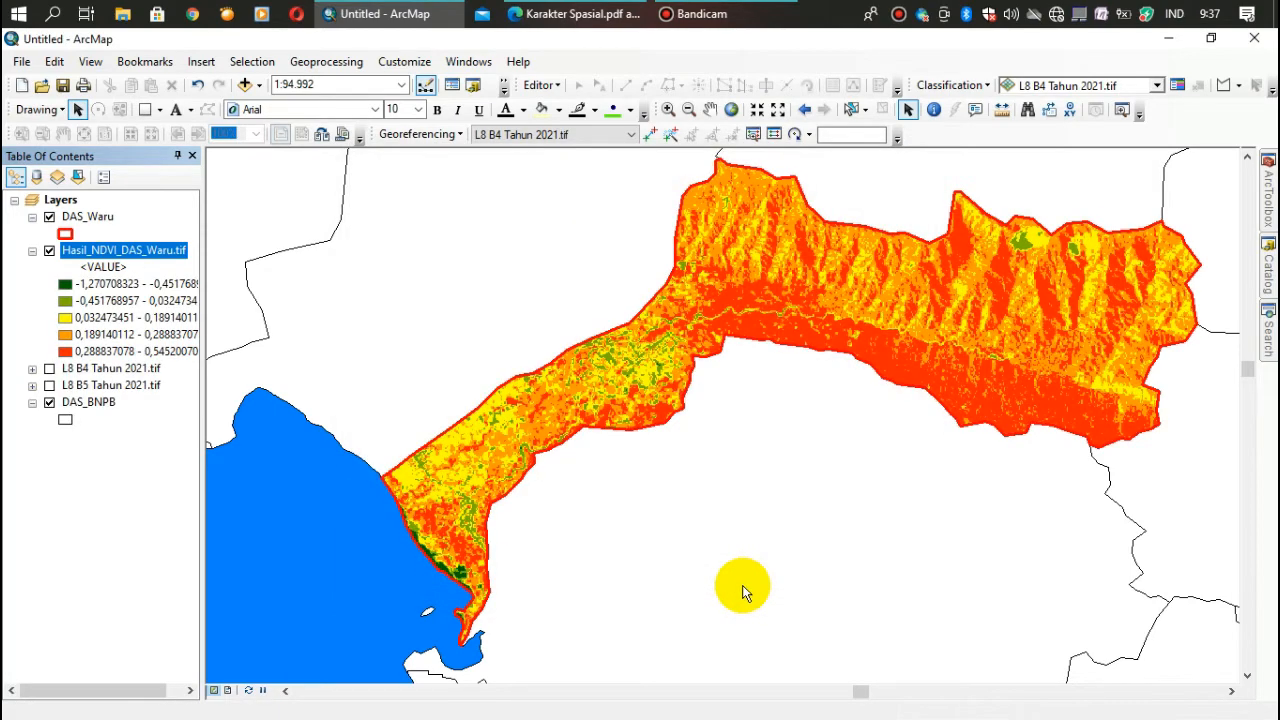
# - Try an orange-yellow-green-blue color ramp on the classified Hasil_NDVI_DAS_Waru.tif layer
pyautogui.rightClick(112, 258)
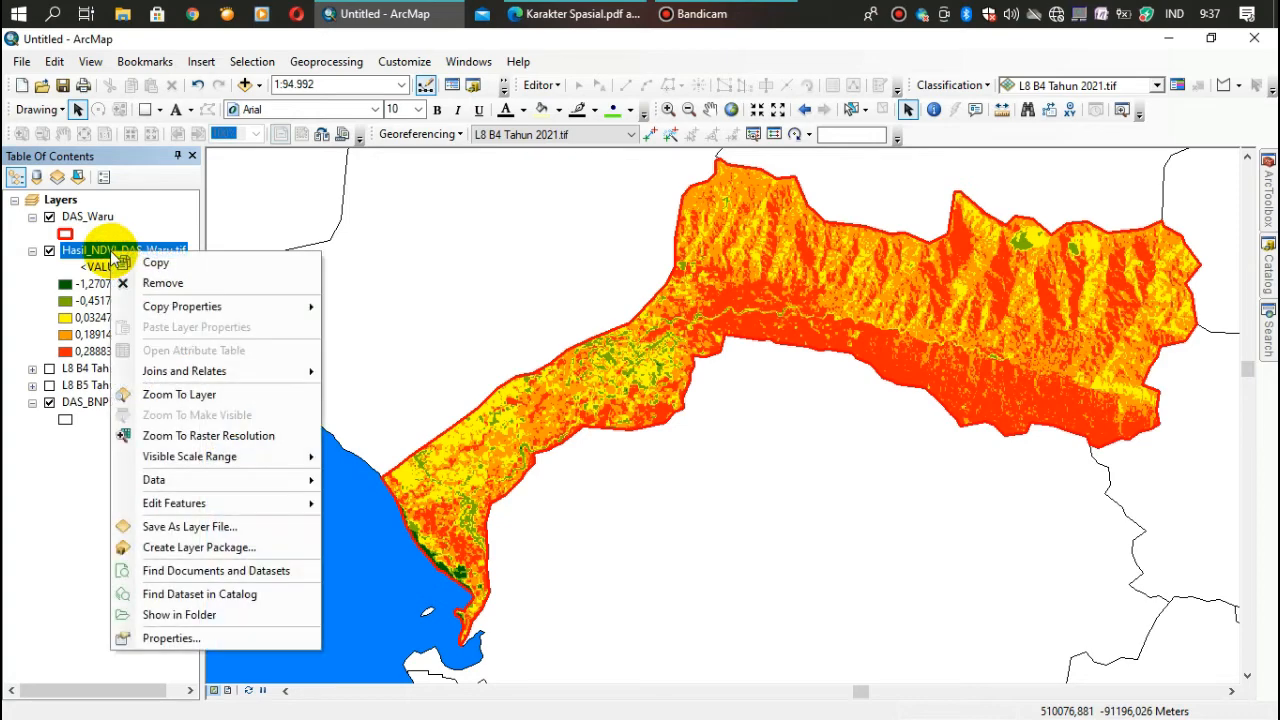
pyautogui.click(174, 633)
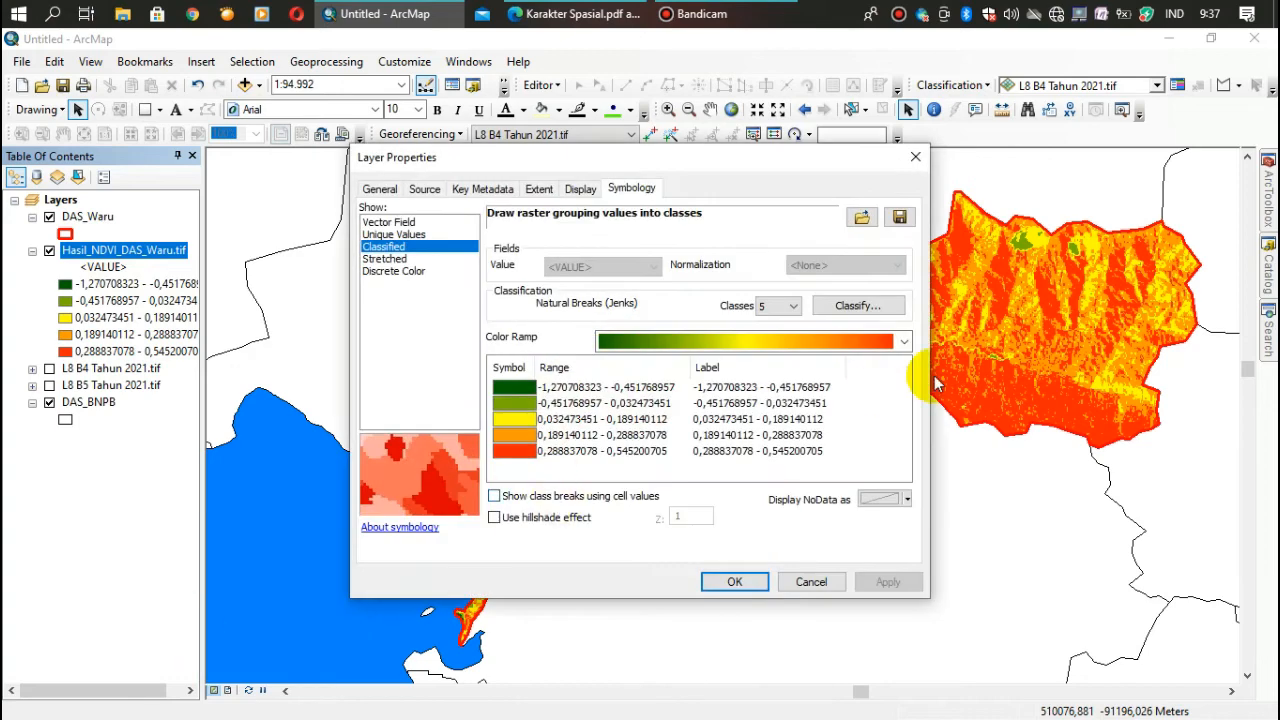
pyautogui.click(906, 341)
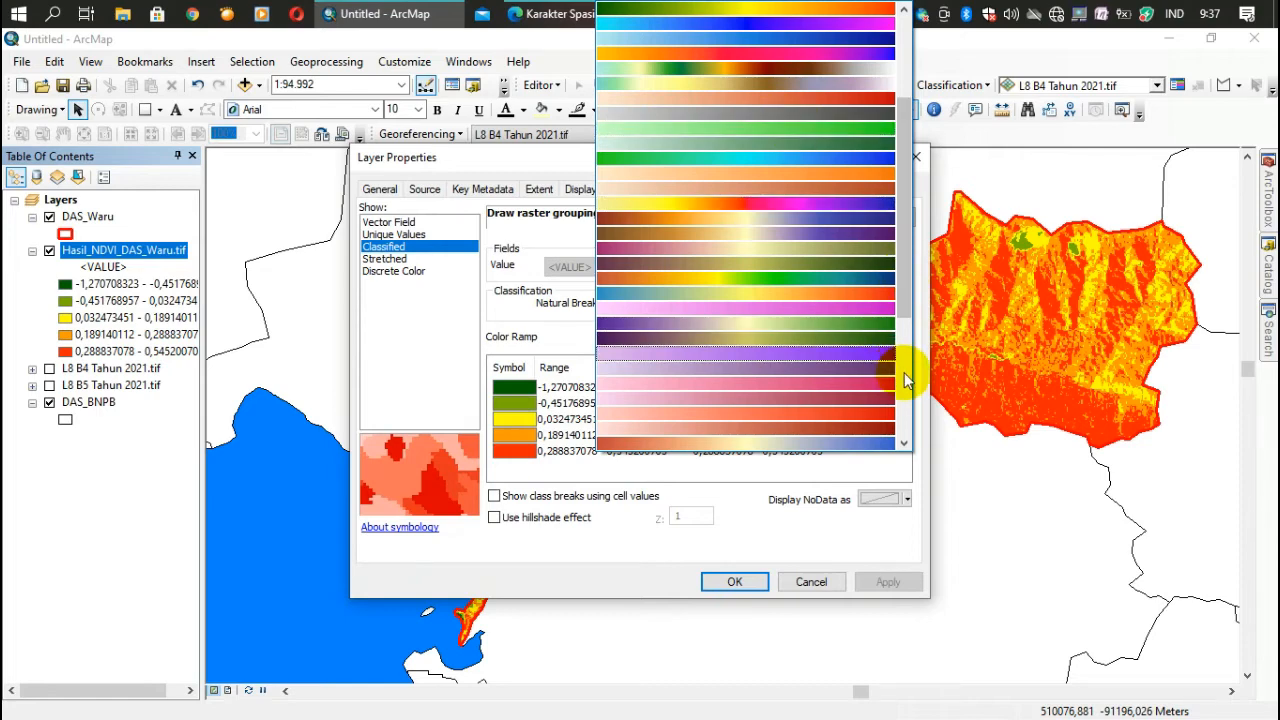
pyautogui.click(748, 277)
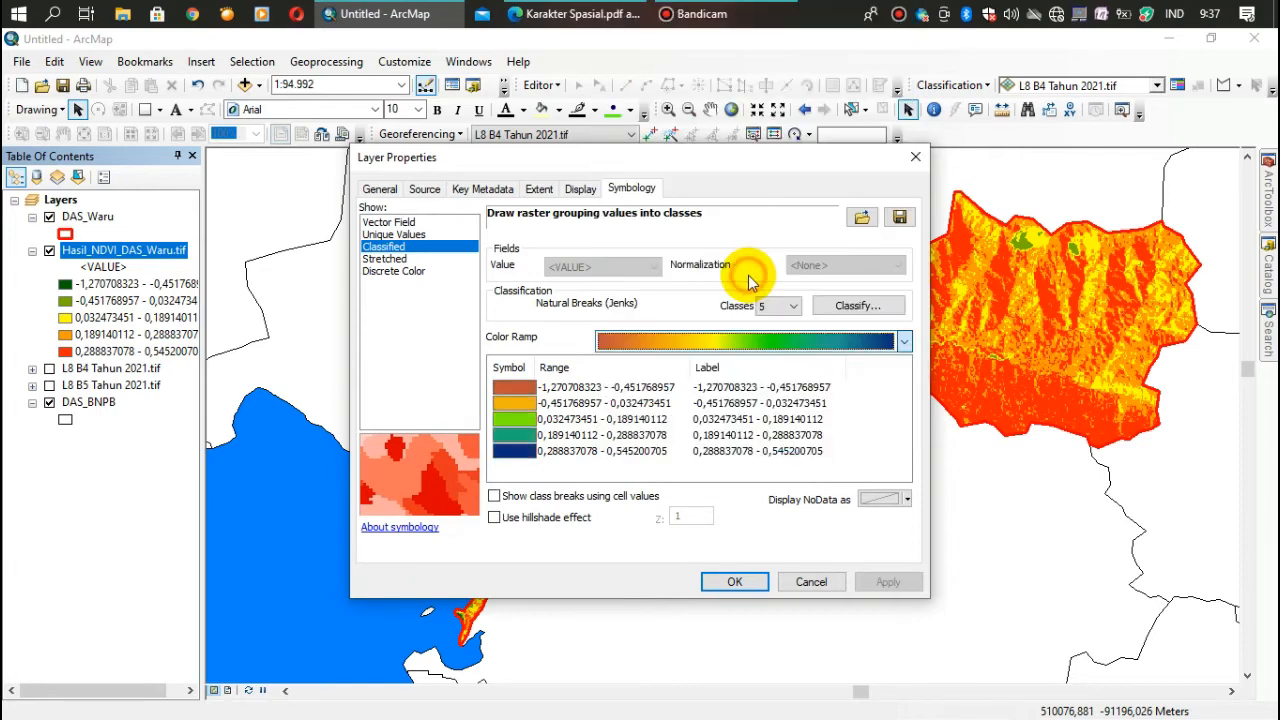
pyautogui.click(734, 584)
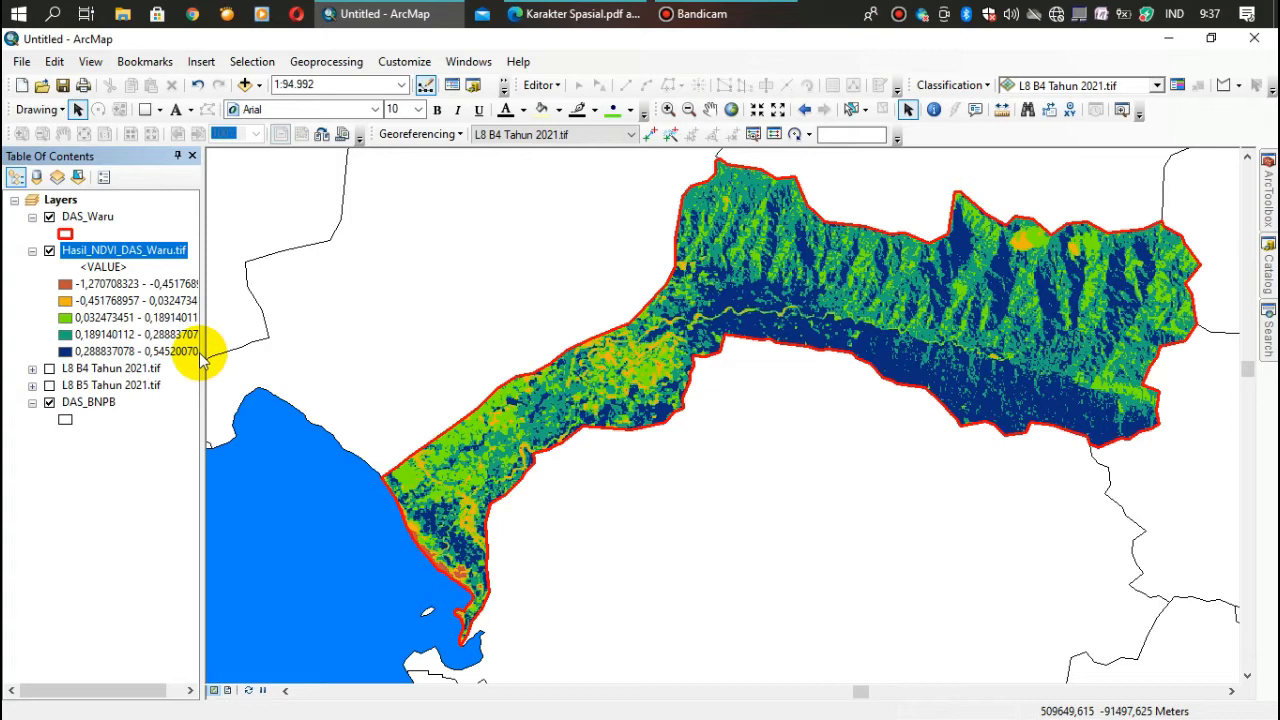
# - Apply a red-yellow-green color ramp to the NDVI classes, with red for the lowest values and green for the highest
pyautogui.rightClick(84, 255)
pyautogui.click(134, 628)
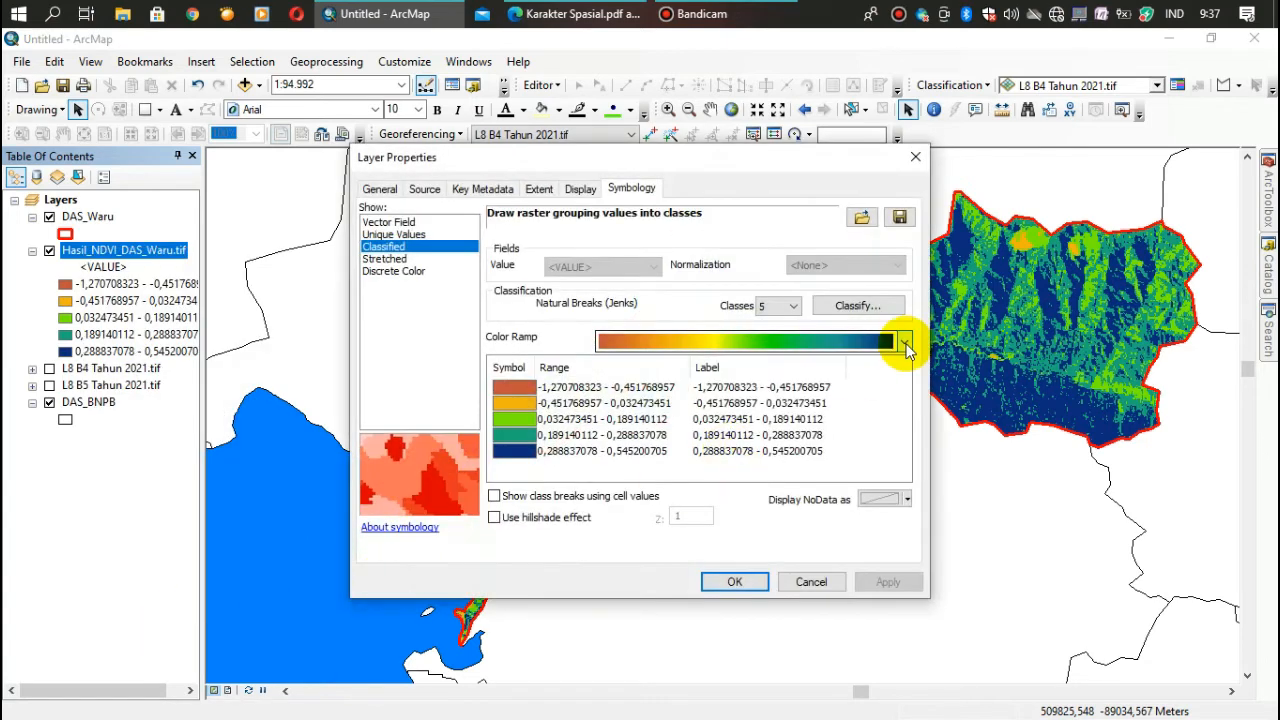
pyautogui.click(905, 339)
pyautogui.scroll(-3, 907, 350)
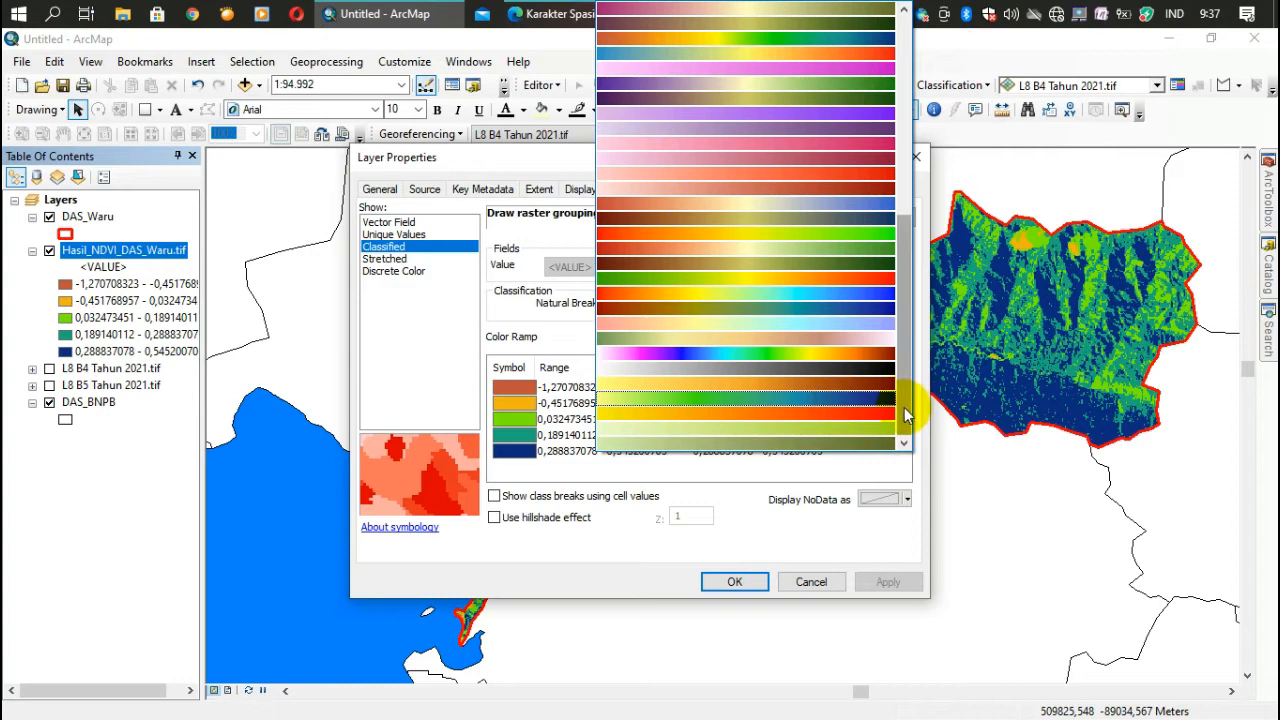
pyautogui.click(728, 234)
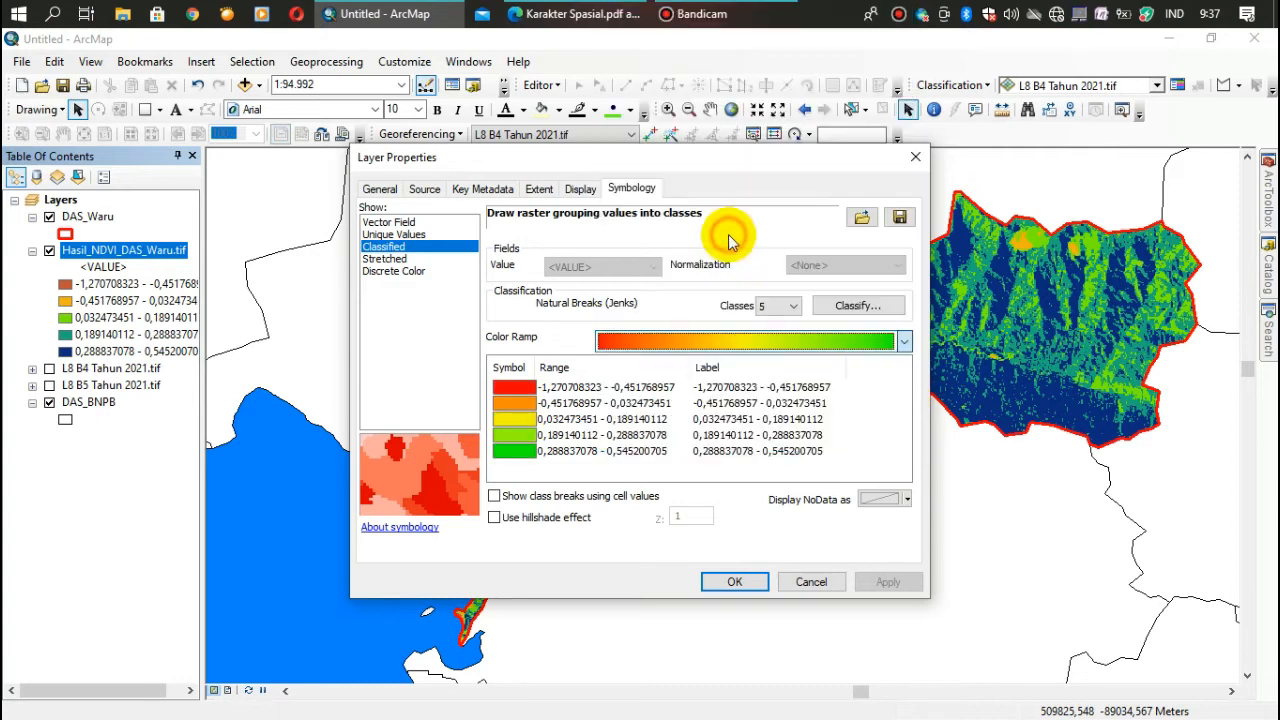
pyautogui.click(738, 582)
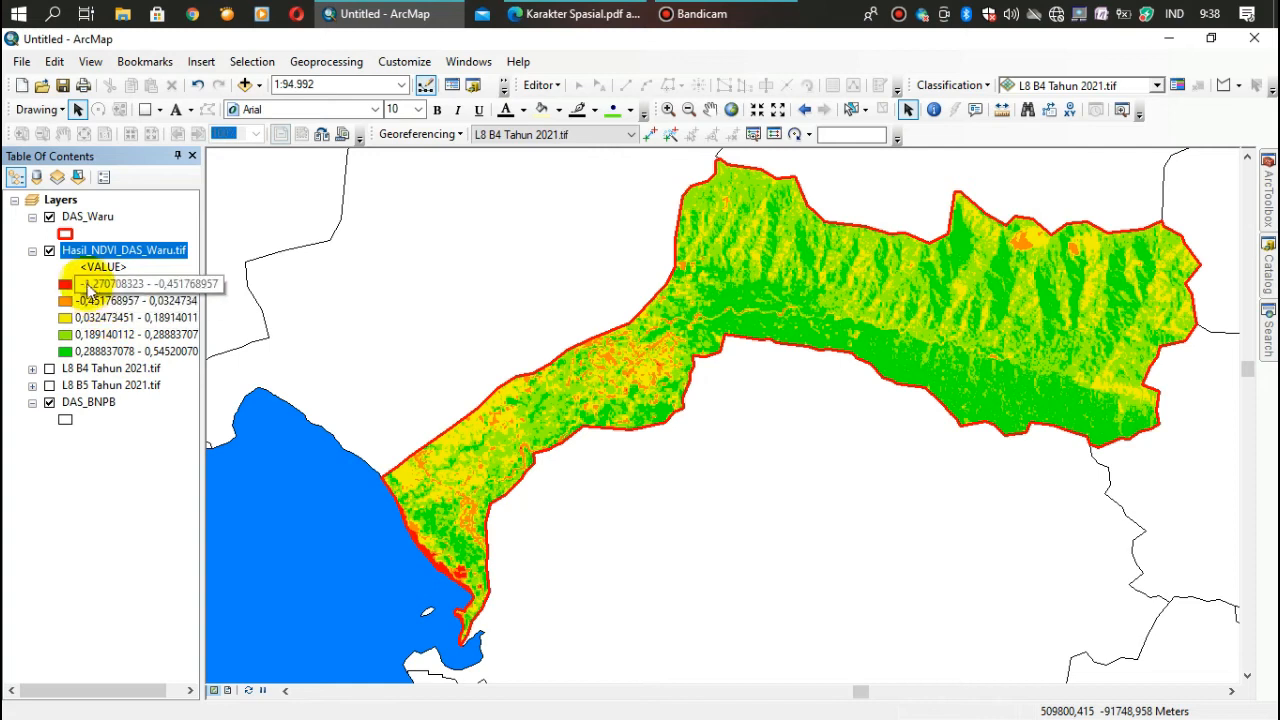
# - Change the outline color of the DAS_Waru boundary to black
pyautogui.click(63, 234)
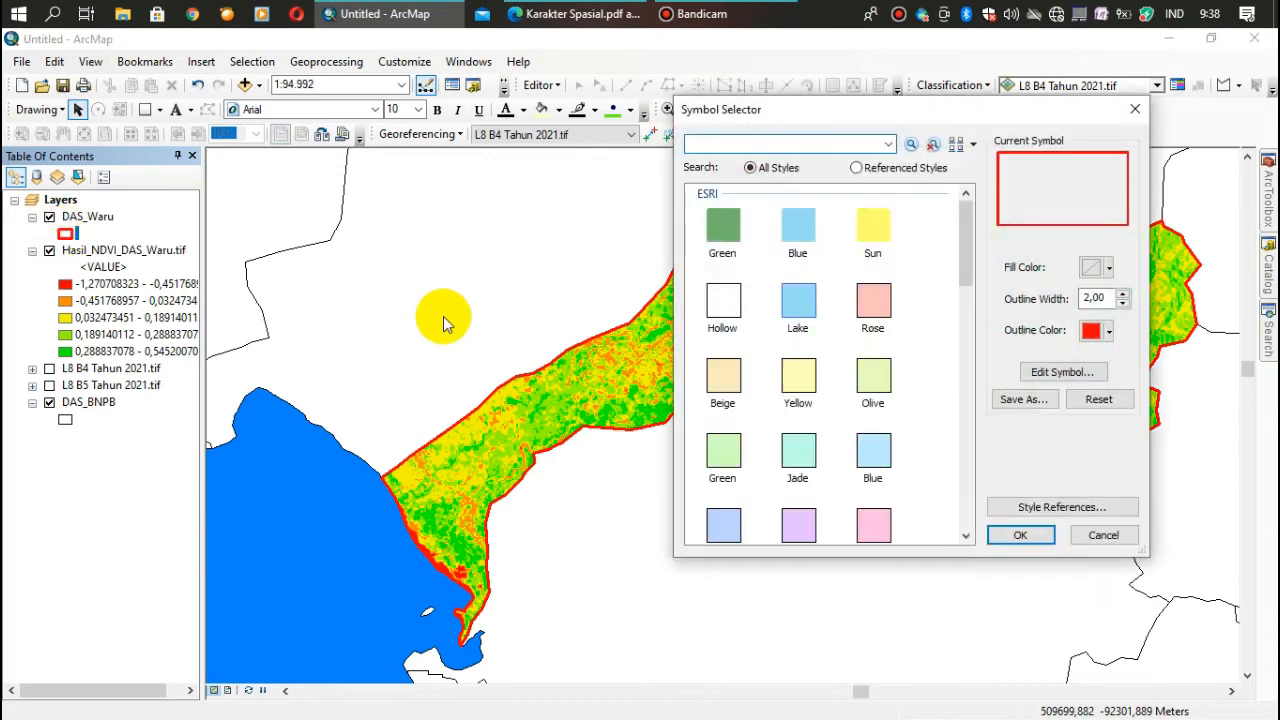
pyautogui.click(1110, 333)
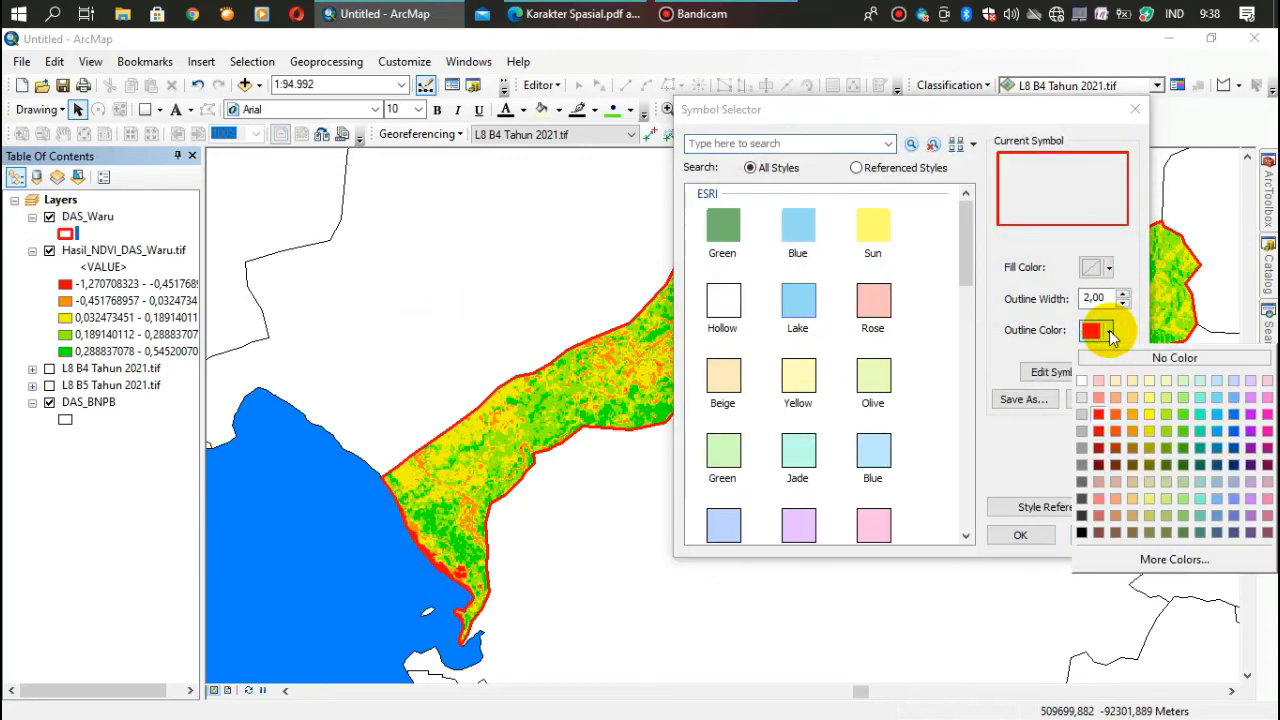
pyautogui.click(1082, 533)
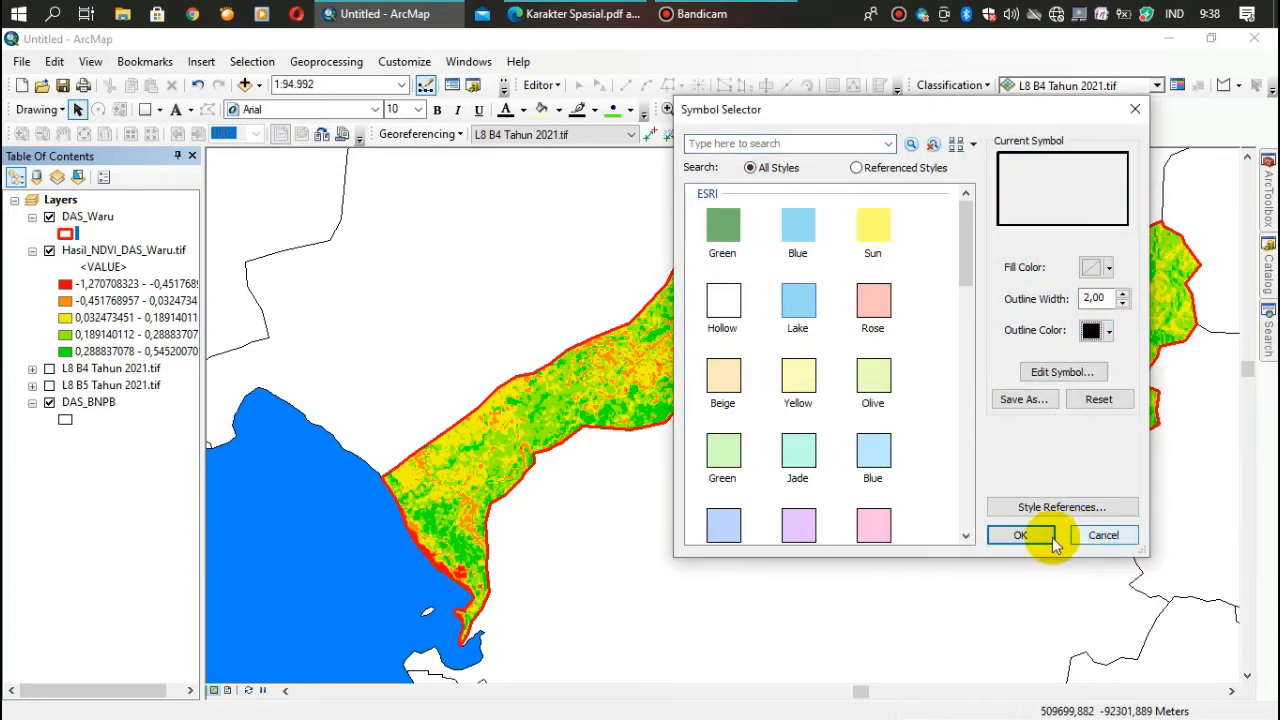
pyautogui.click(1018, 536)
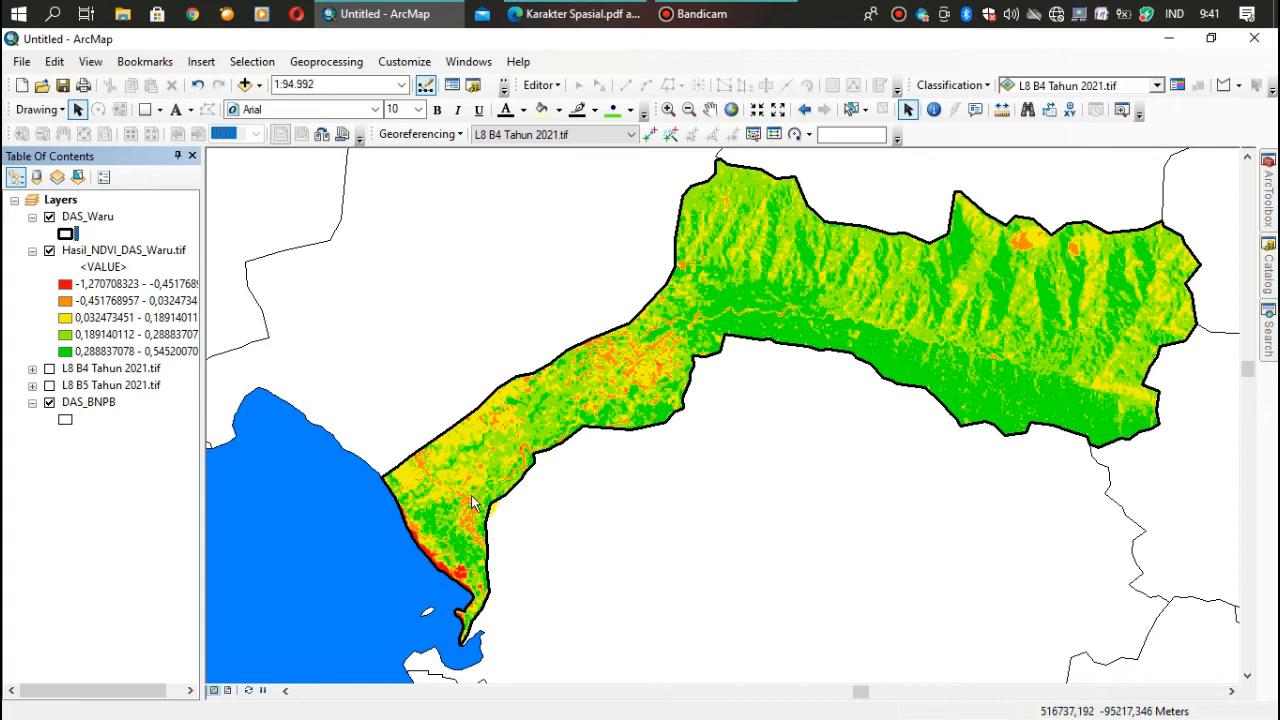
# - Zoom in on the southwestern coastal part of the DAS Waru watershed to examine its NDVI classes
pyautogui.click(668, 112)
pyautogui.moveTo(289, 332); pyautogui.dragTo(740, 632)
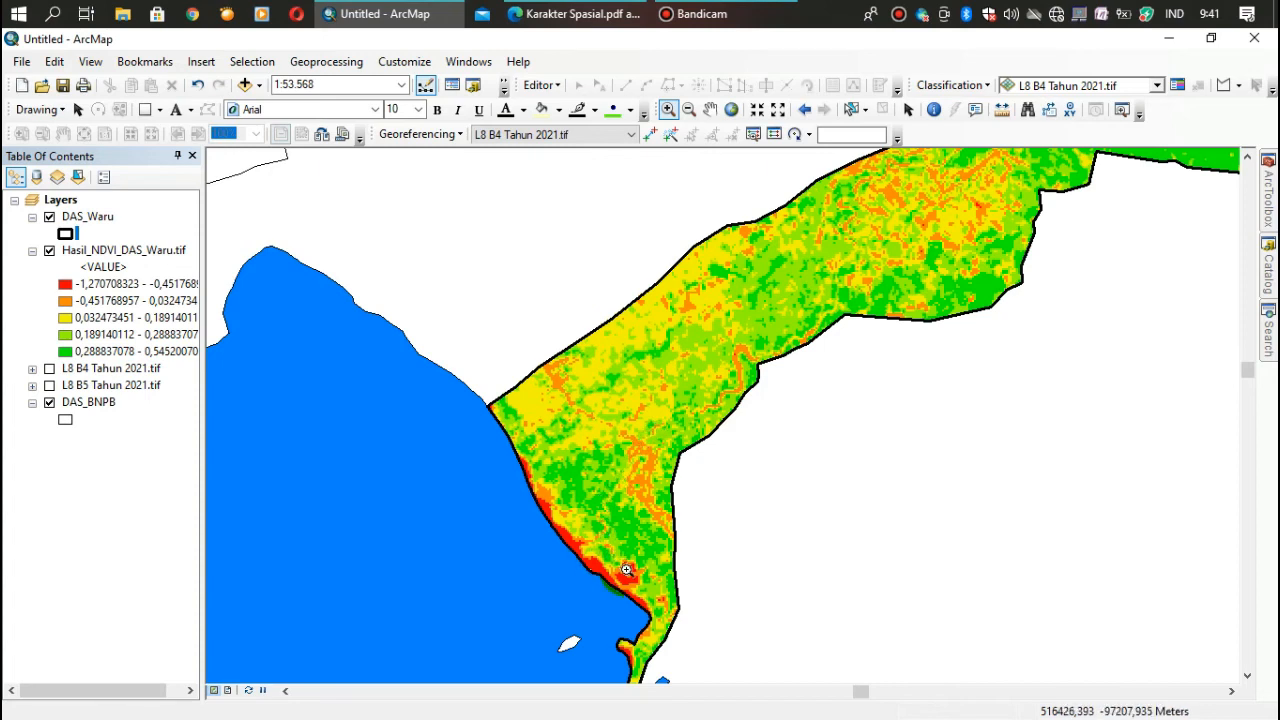
pyautogui.click(594, 570)
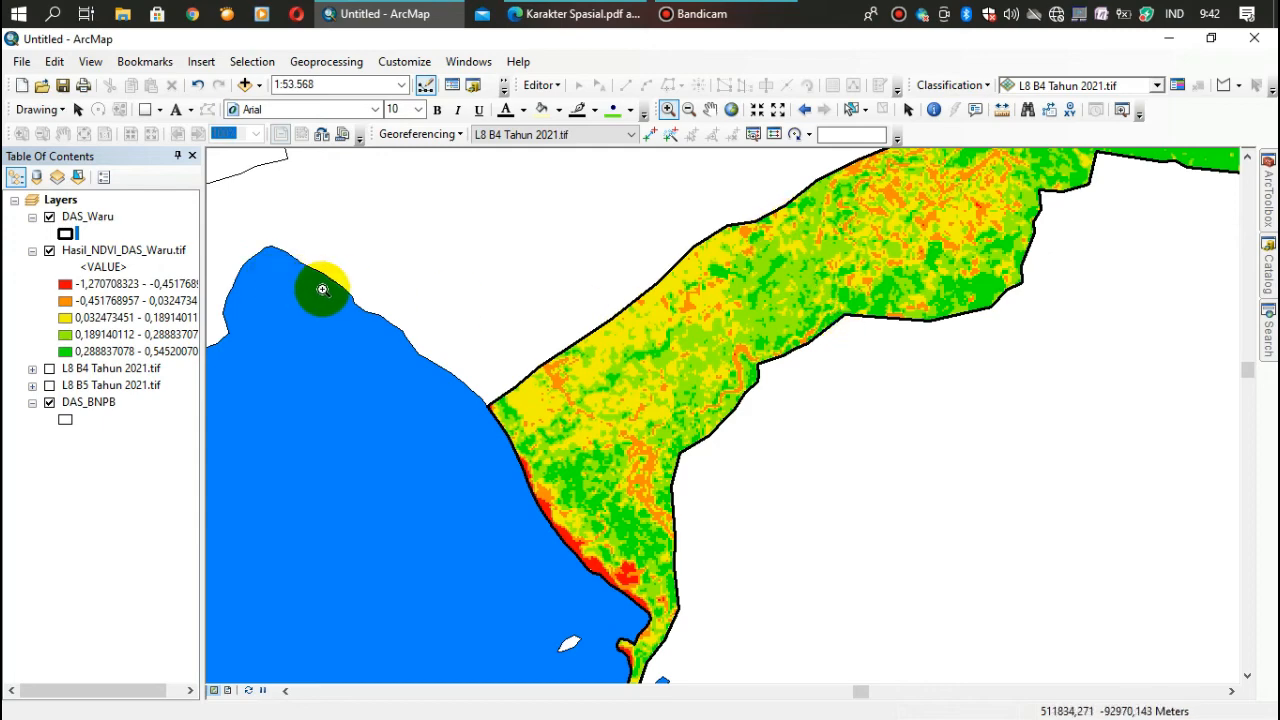
# - Bring the whole DAS Waru watershed back into view to examine its overall NDVI distribution
pyautogui.click(82, 253)
pyautogui.rightClick(82, 256)
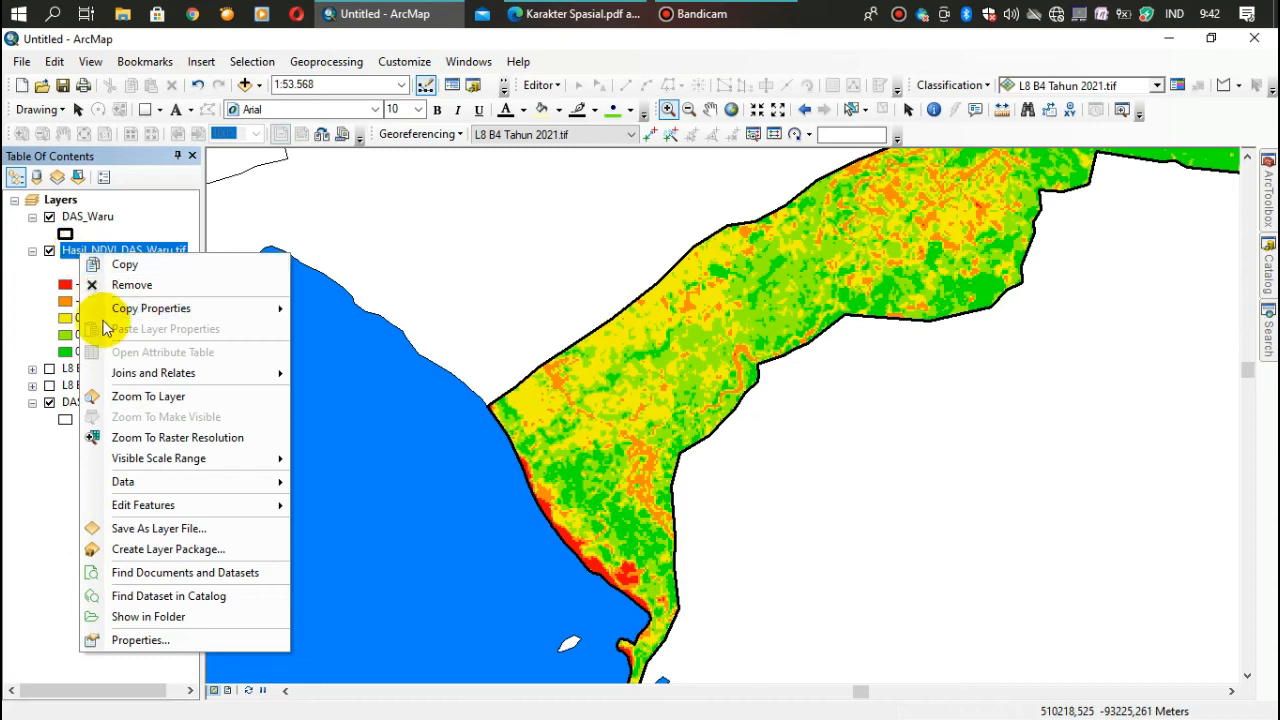
pyautogui.click(124, 400)
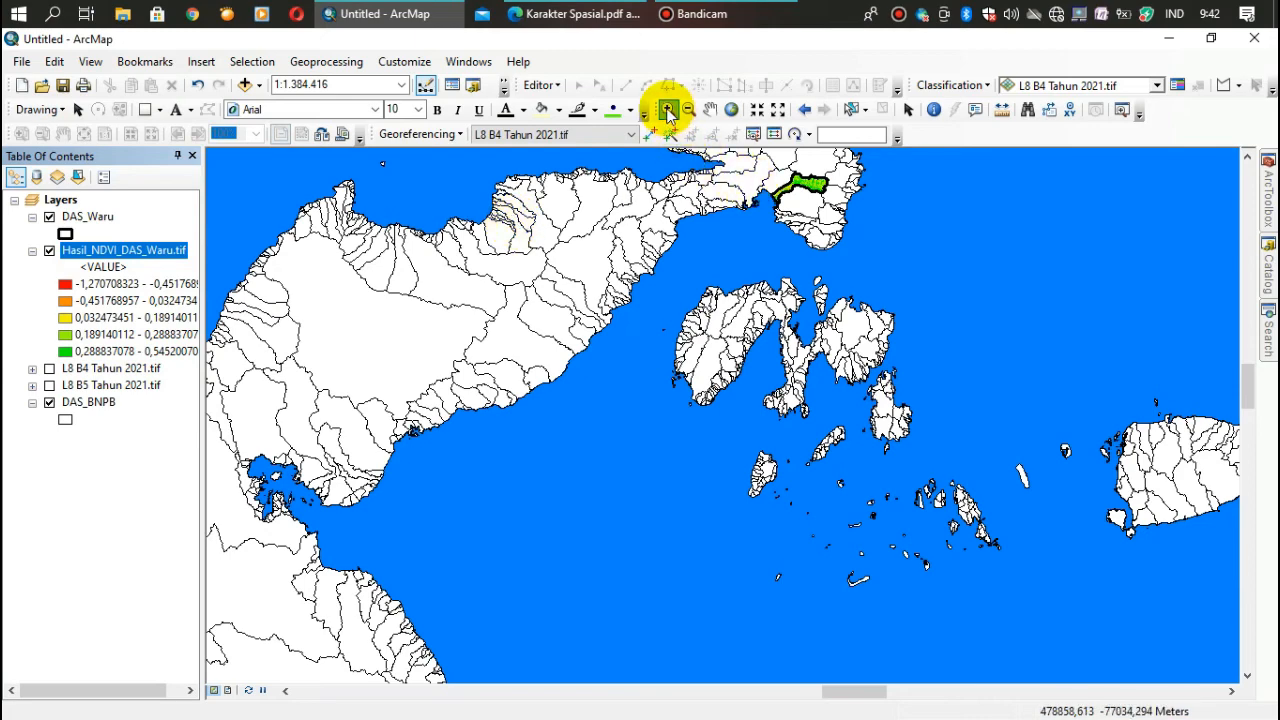
pyautogui.click(754, 161)
pyautogui.click(823, 213)
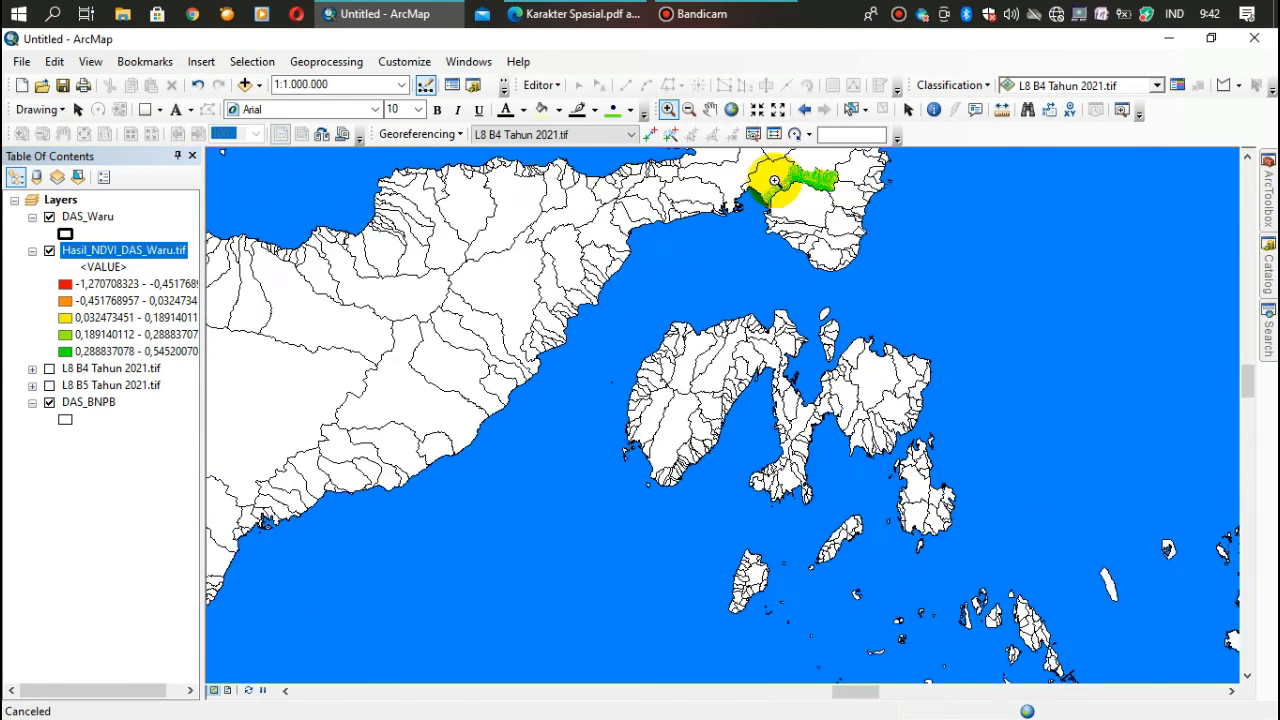
pyautogui.moveTo(751, 161); pyautogui.dragTo(871, 229)
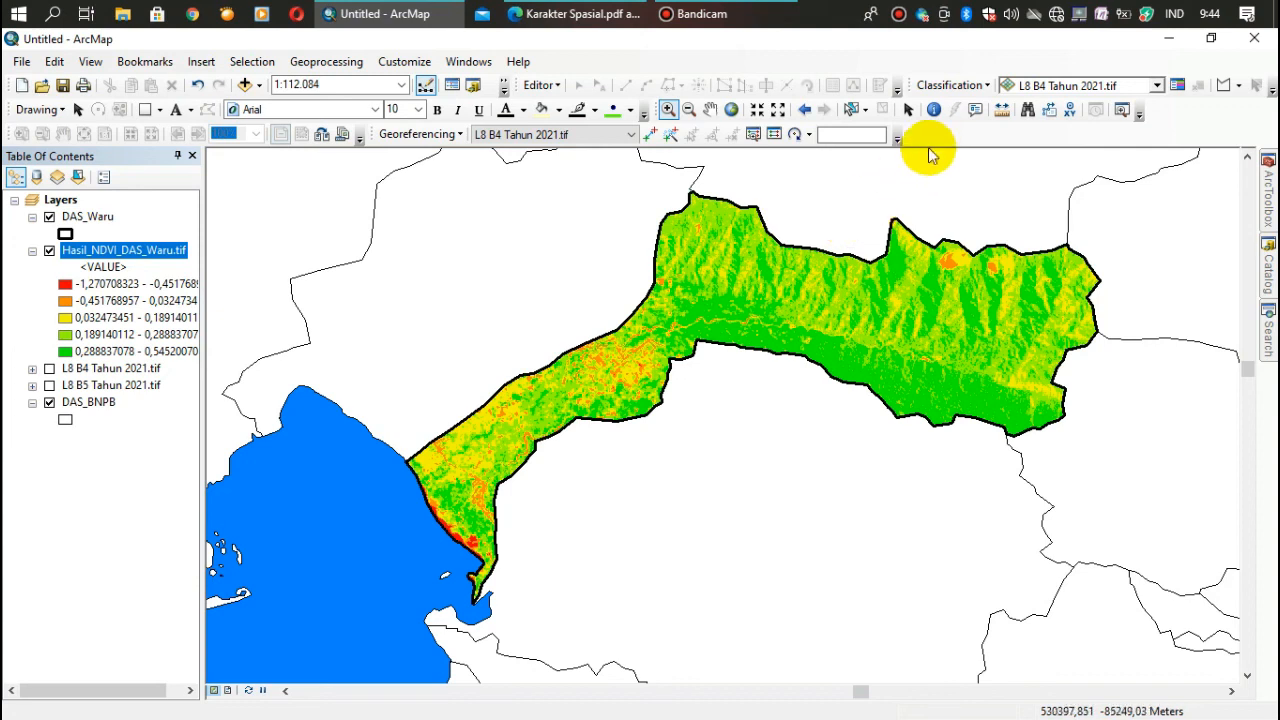
pyautogui.click(716, 18)
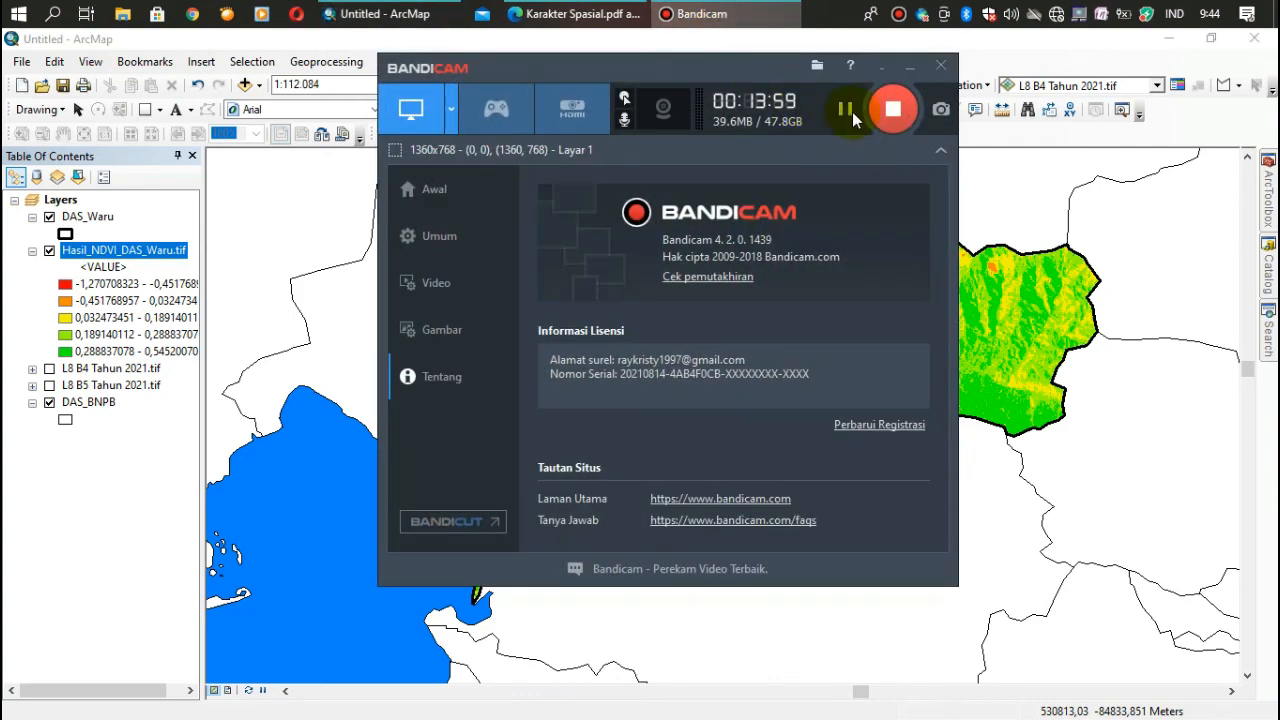